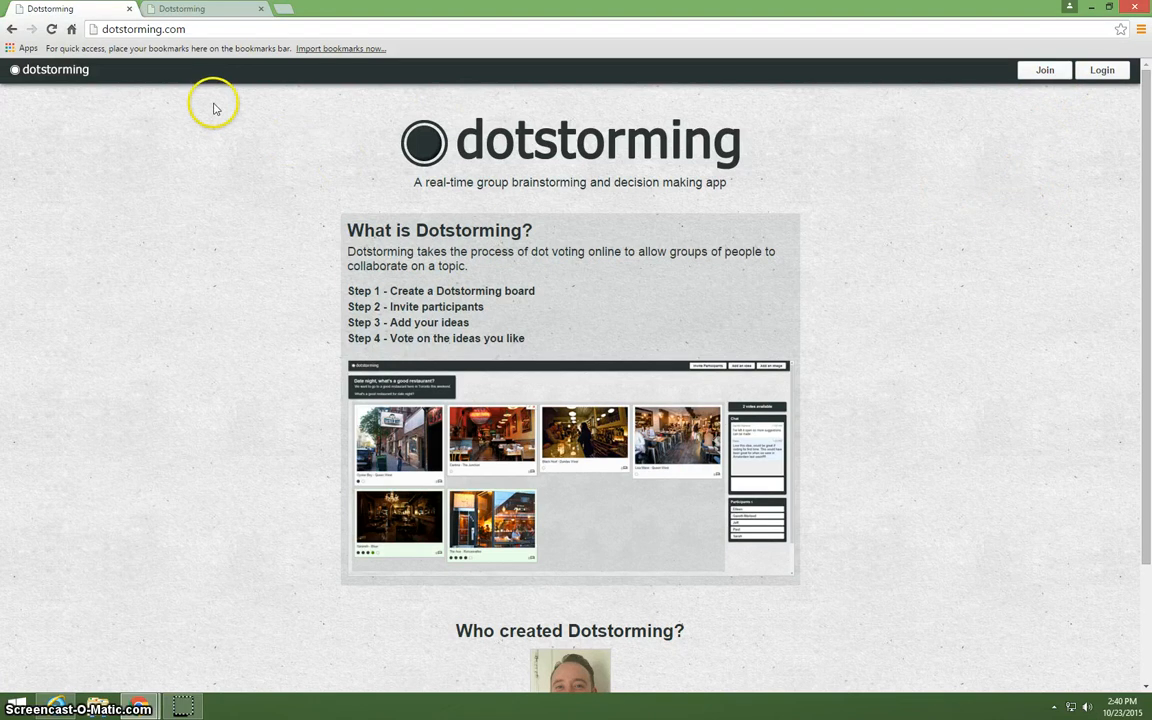
# Create a topic titled "Media" in the signed-in Dotstorming account.
pyautogui.click(180, 9)
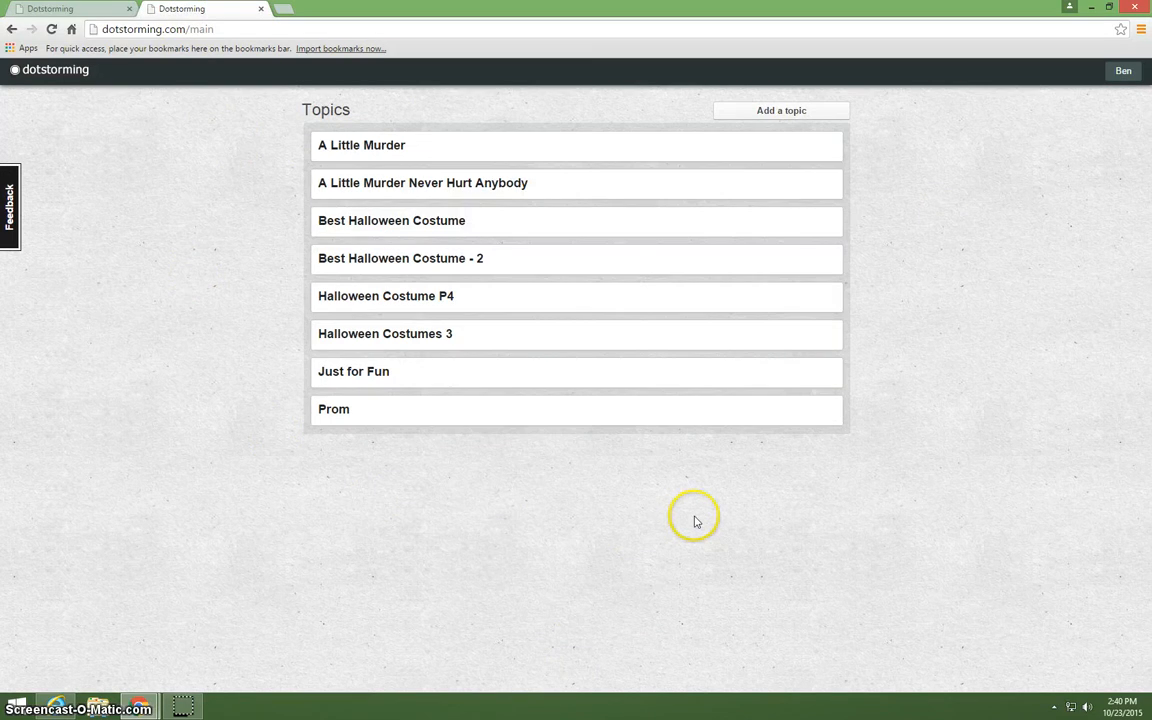
pyautogui.click(782, 112)
pyautogui.click(456, 133)
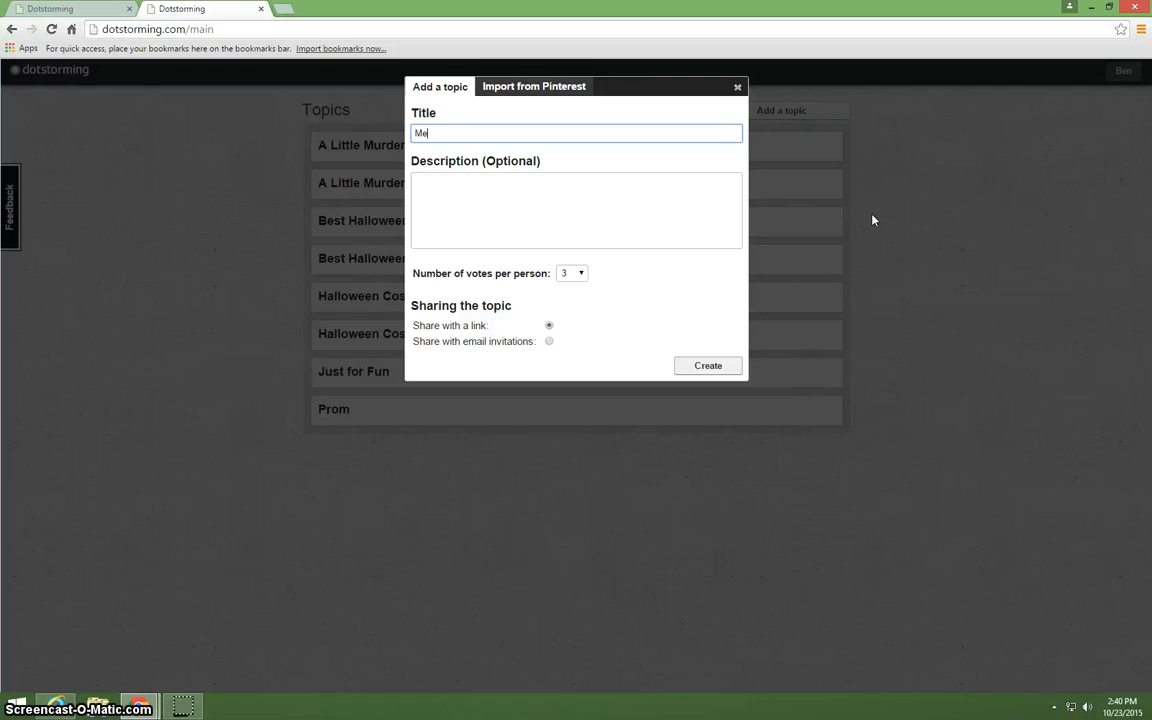
pyautogui.press('Return')
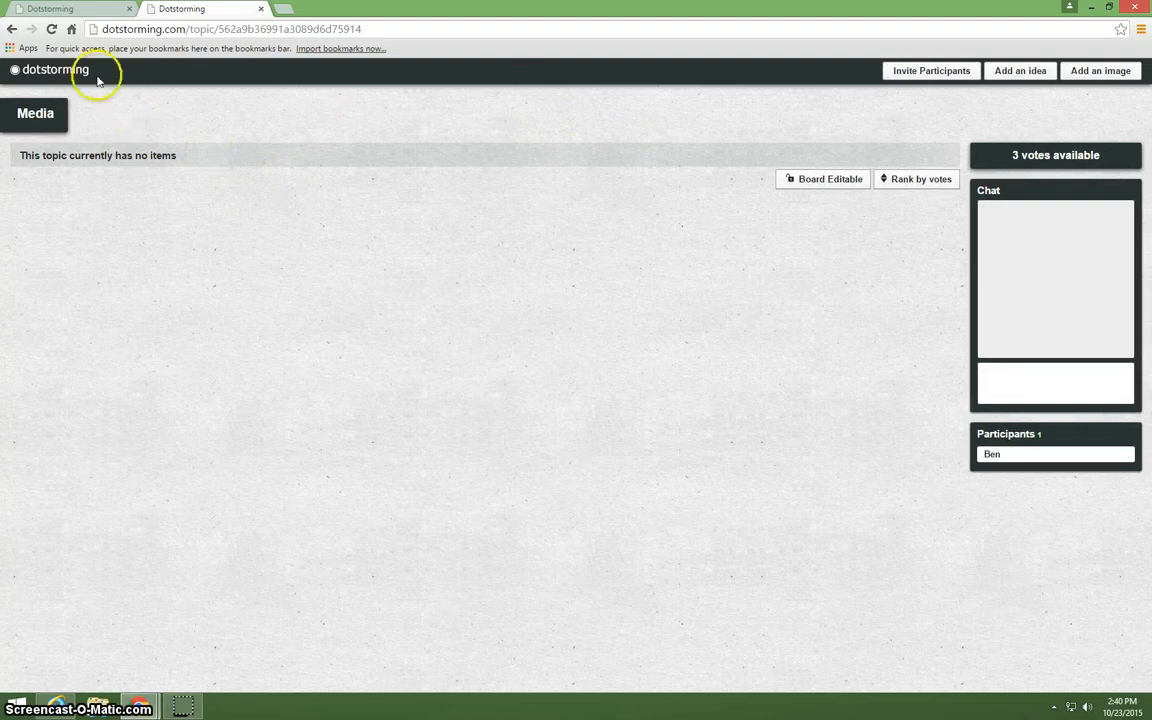
# Return to the topics list and create a topic titled "Media Center Layout" with 3 votes per person, shared with a link.
pyautogui.click(62, 73)
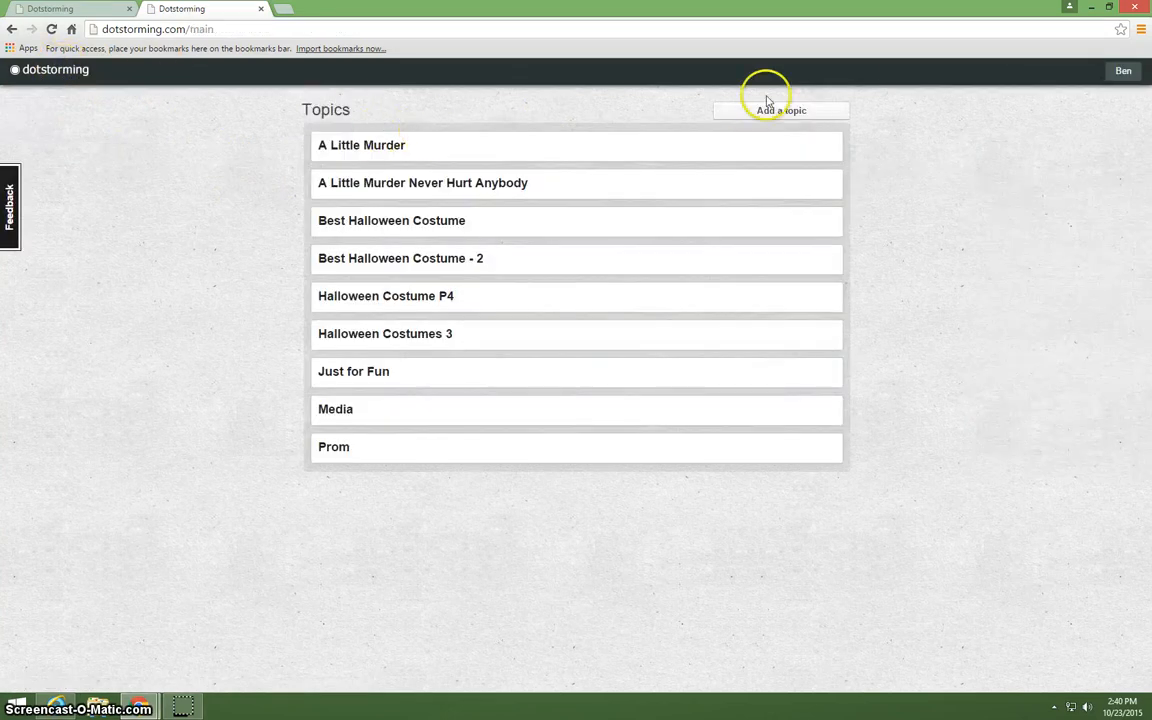
pyautogui.click(778, 114)
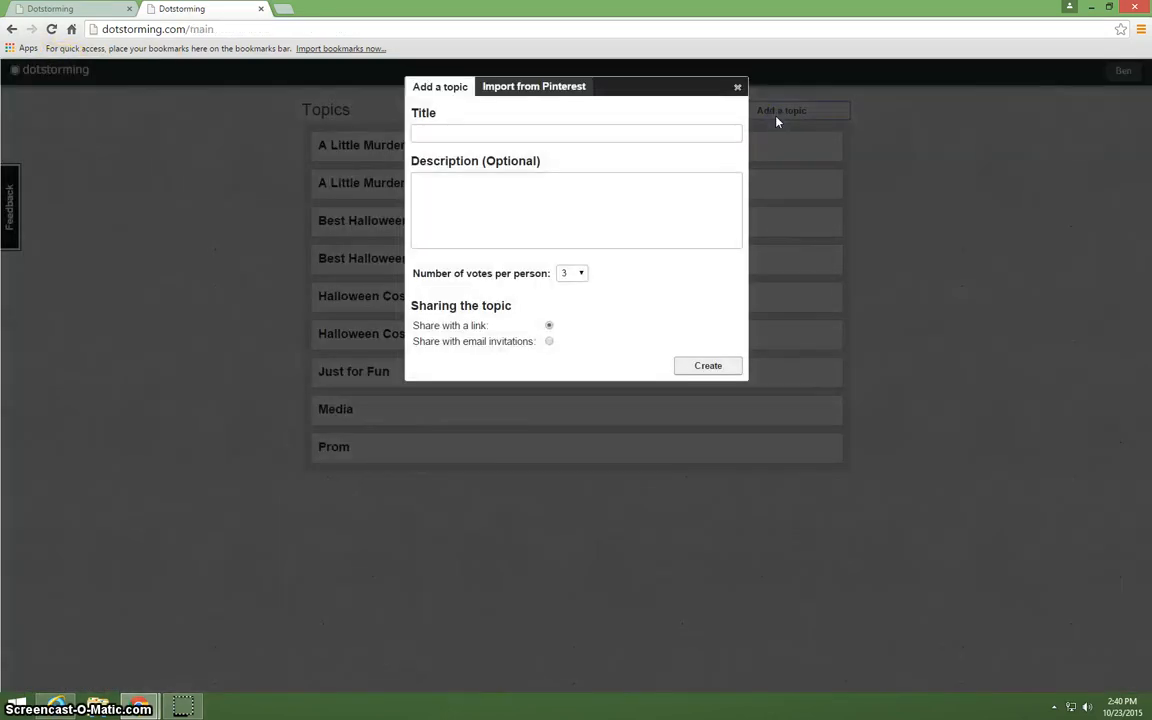
pyautogui.click(443, 133)
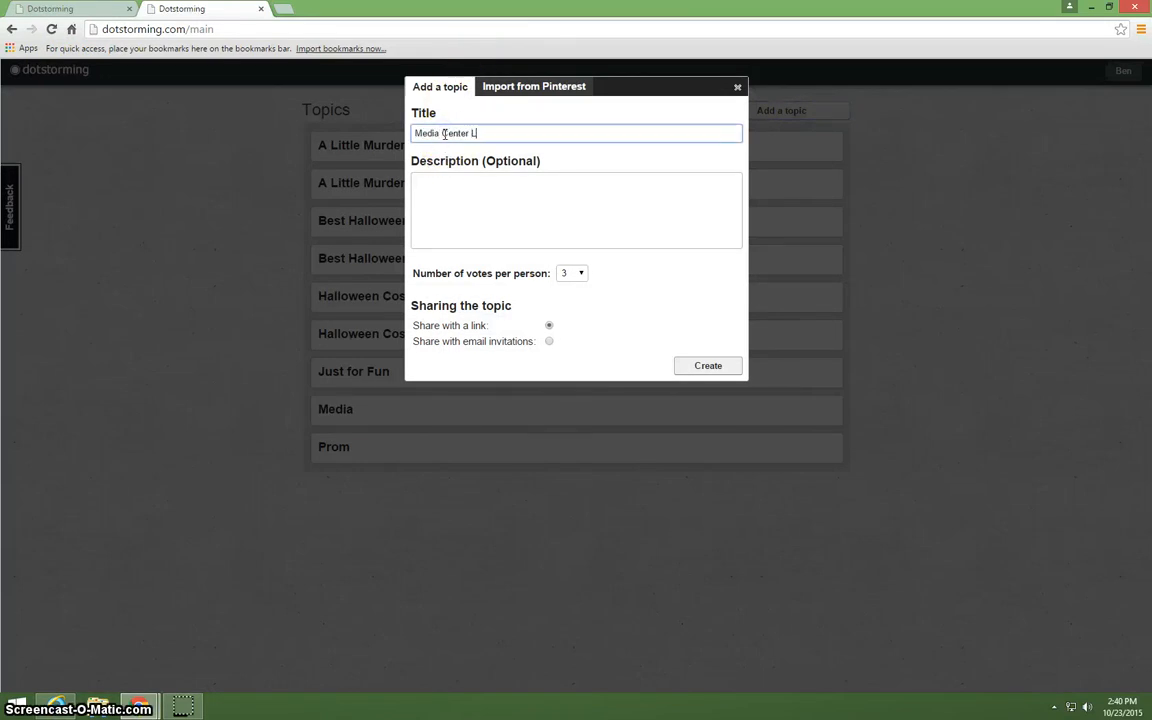
pyautogui.write('Media Center Layout')
pyautogui.click(491, 216)
pyautogui.click(579, 273)
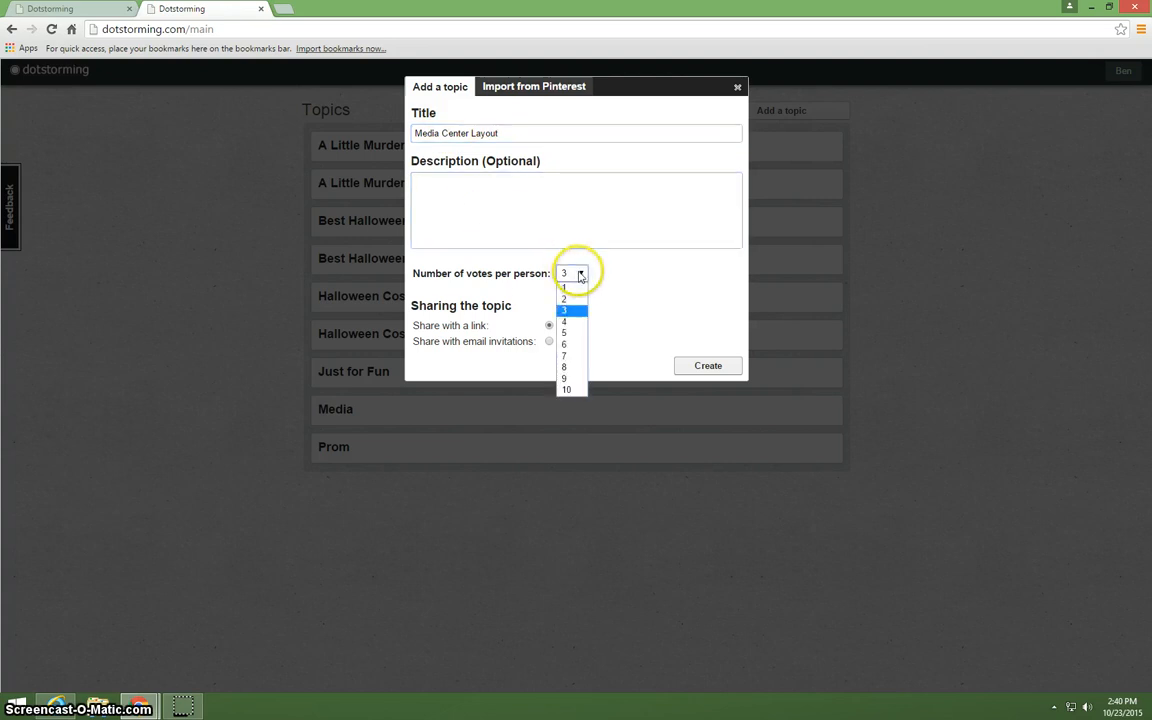
pyautogui.click(573, 311)
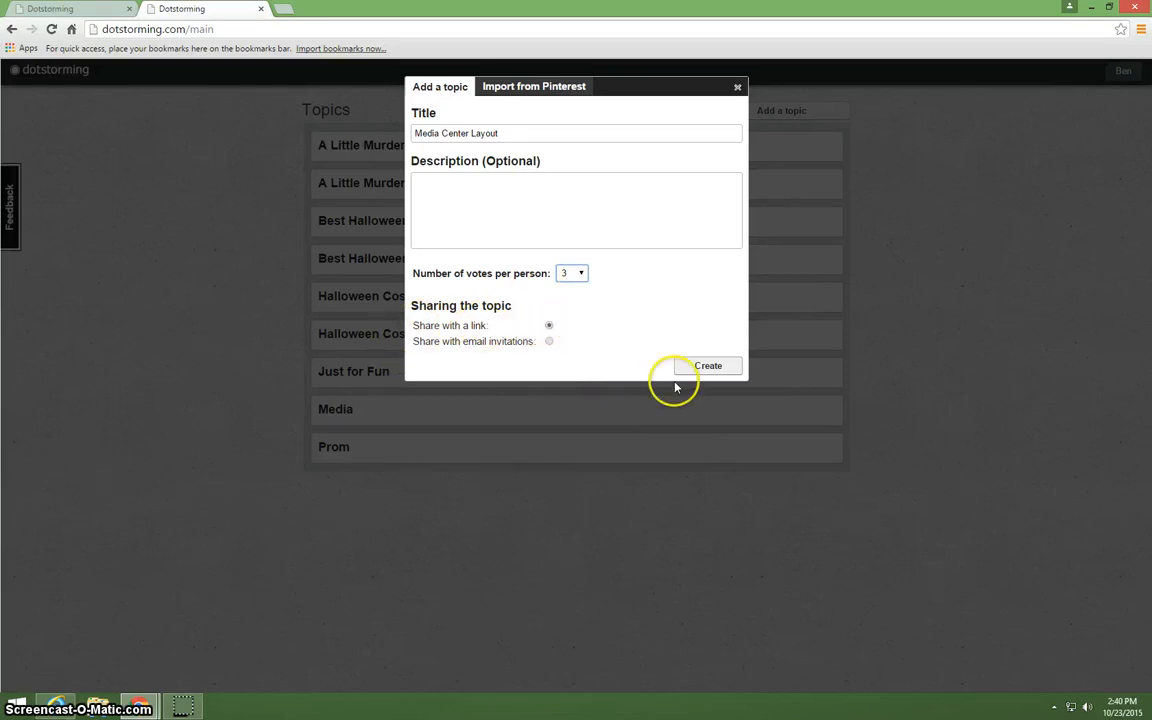
pyautogui.click(702, 365)
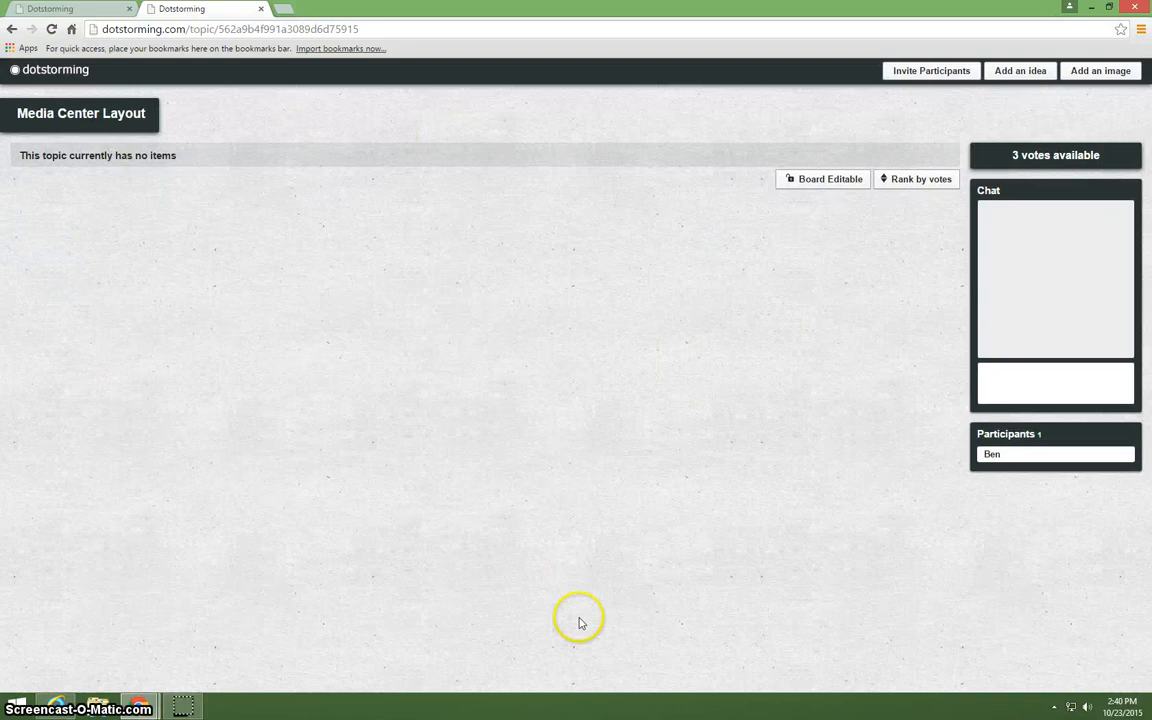
# Copy the web address of the Media Center Layout board.
pyautogui.click(345, 30)
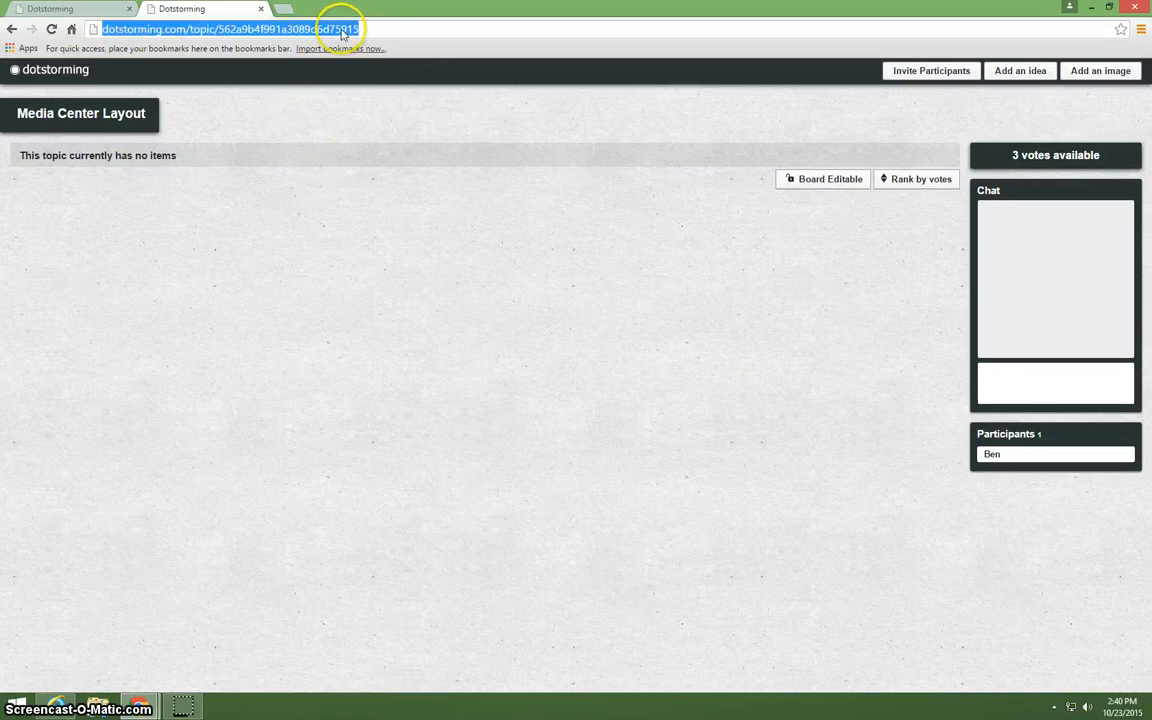
pyautogui.rightClick(331, 30)
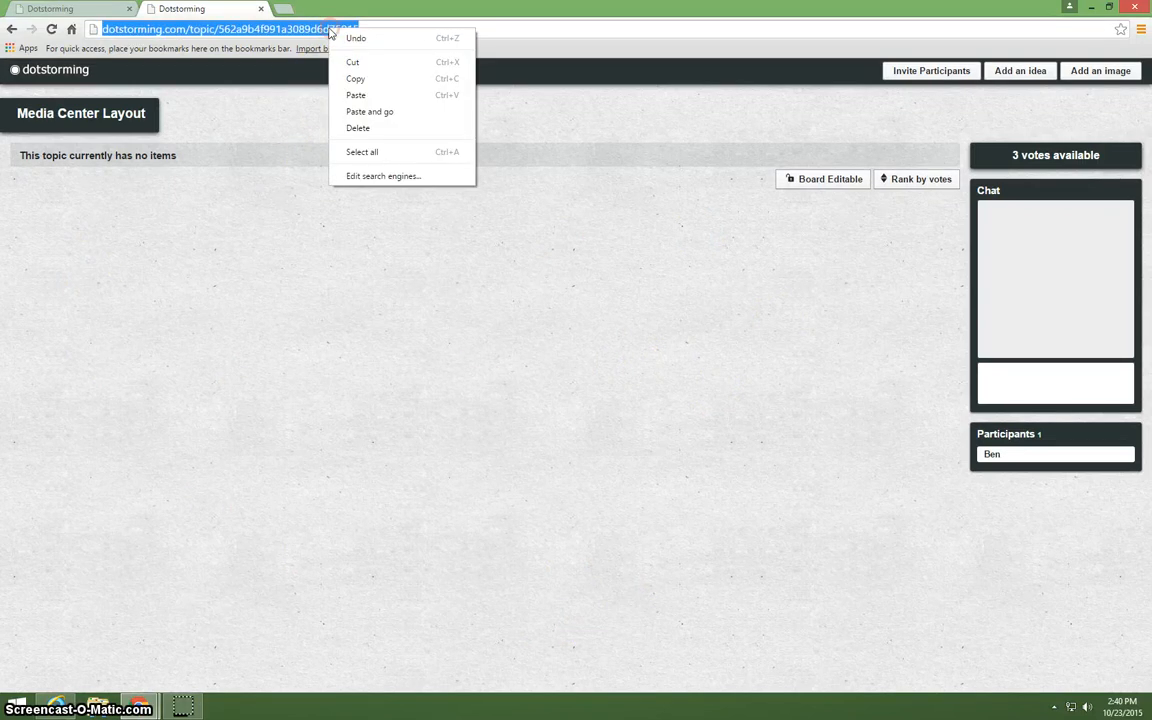
pyautogui.click(355, 78)
# Open Bitly in a new browser tab and shorten the copied board address.
pyautogui.click(284, 9)
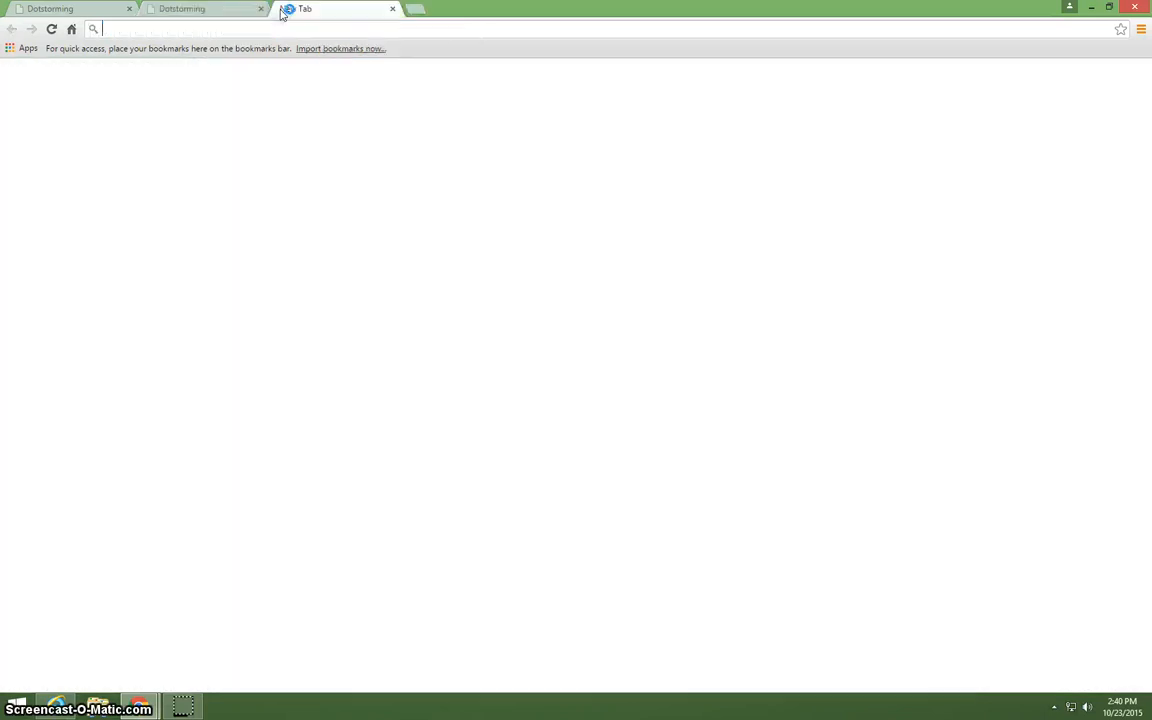
pyautogui.write('bitly.com/a/bitlinks')
pyautogui.press('Return')
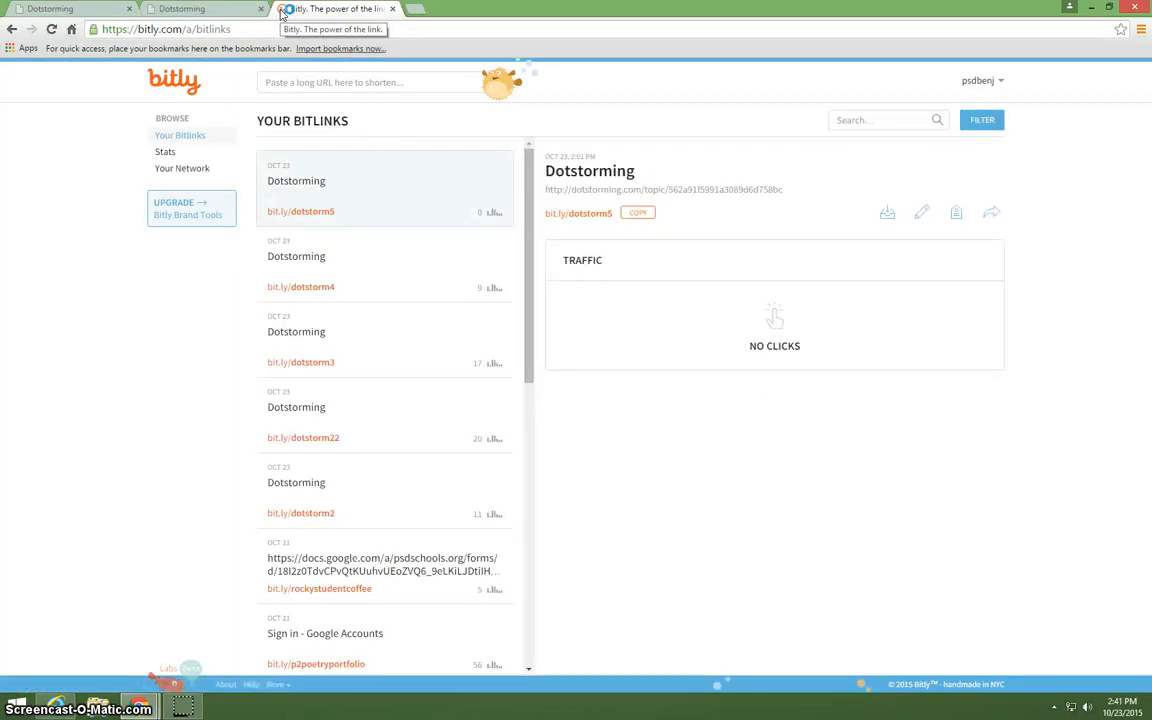
pyautogui.click(365, 82)
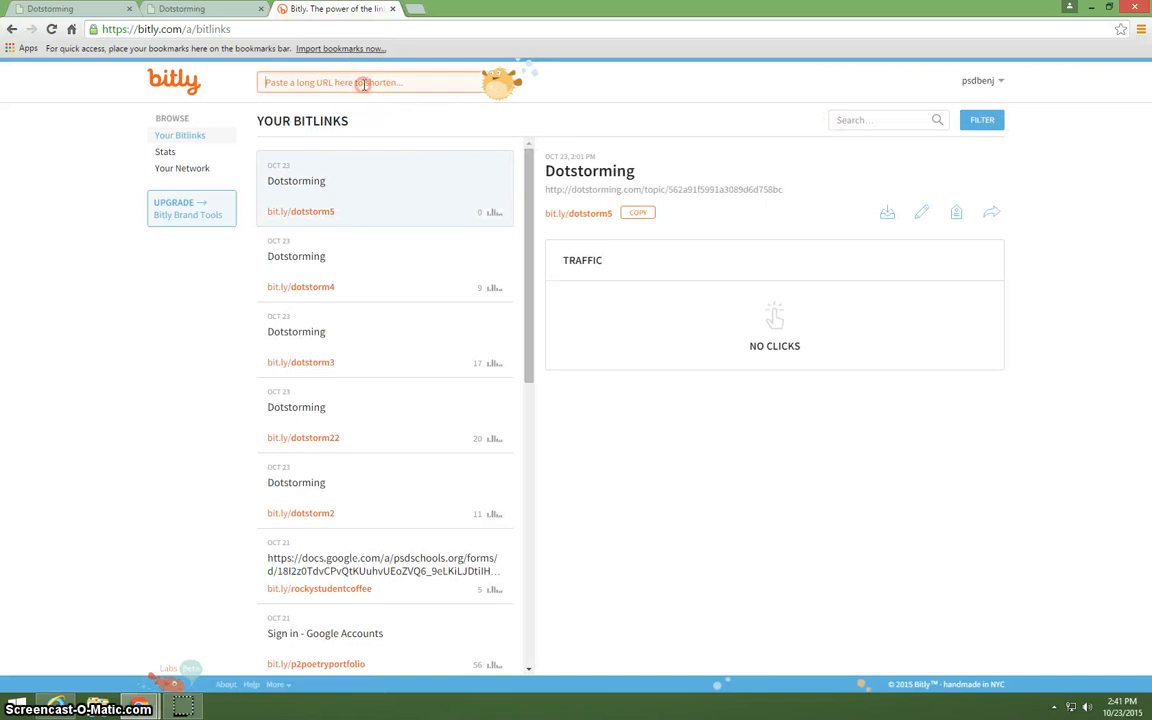
pyautogui.rightClick(368, 83)
pyautogui.click(395, 172)
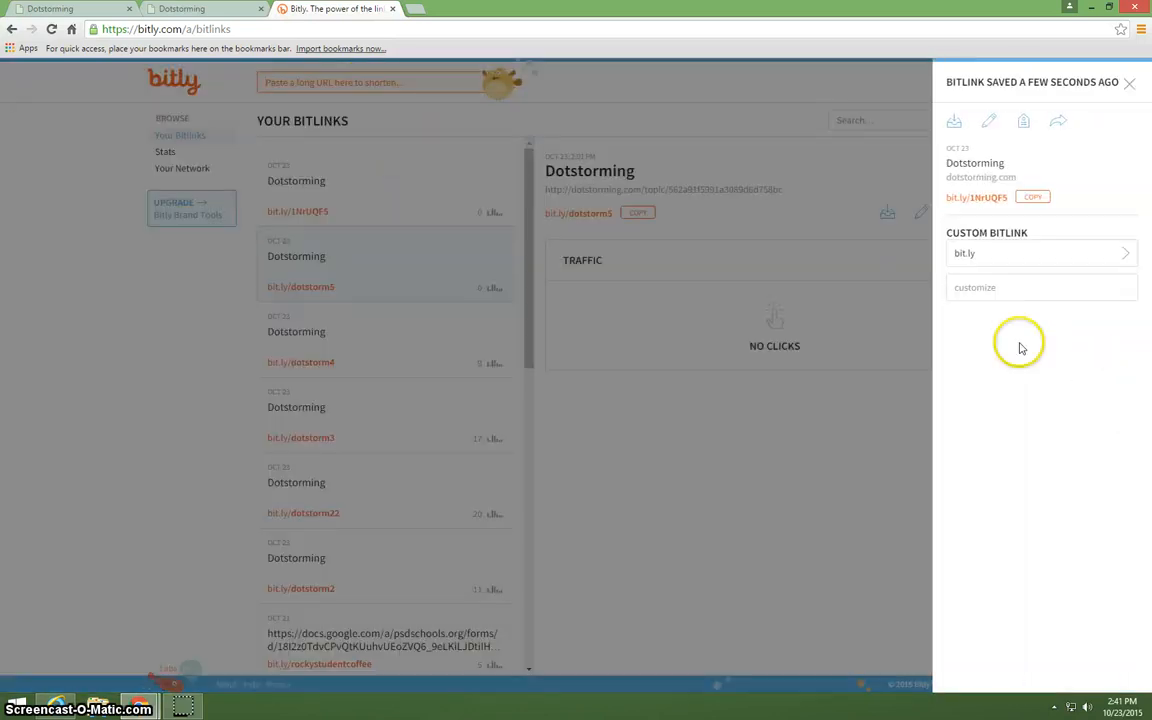
pyautogui.click(984, 289)
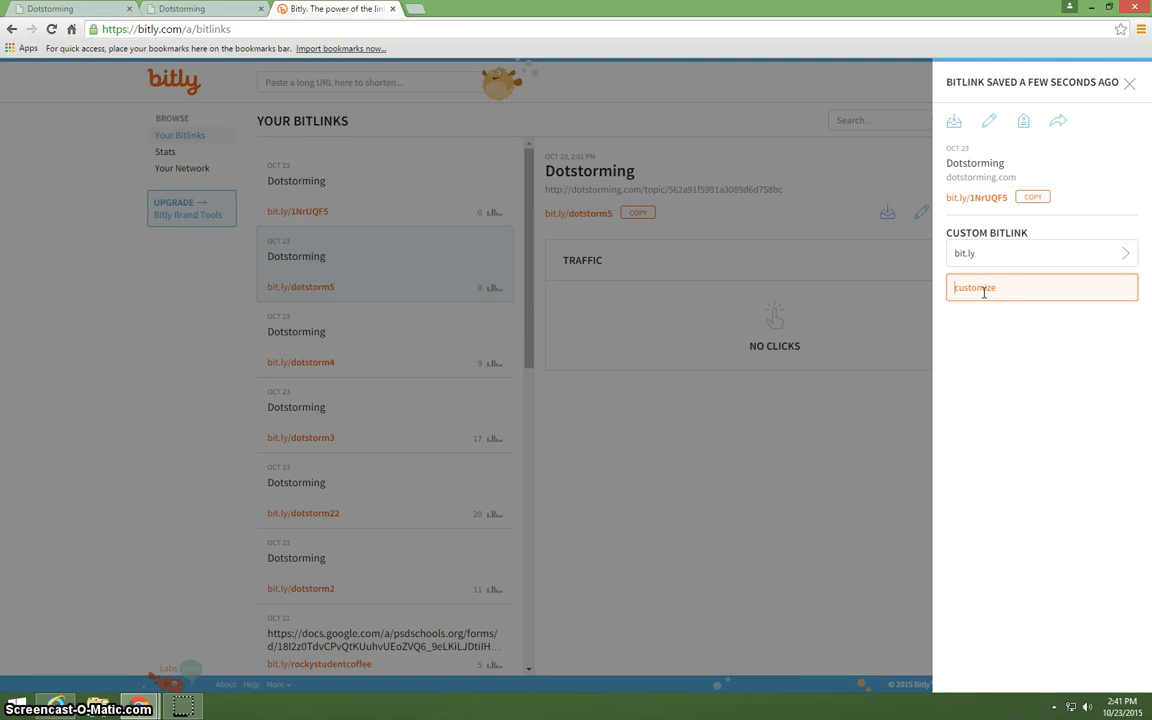
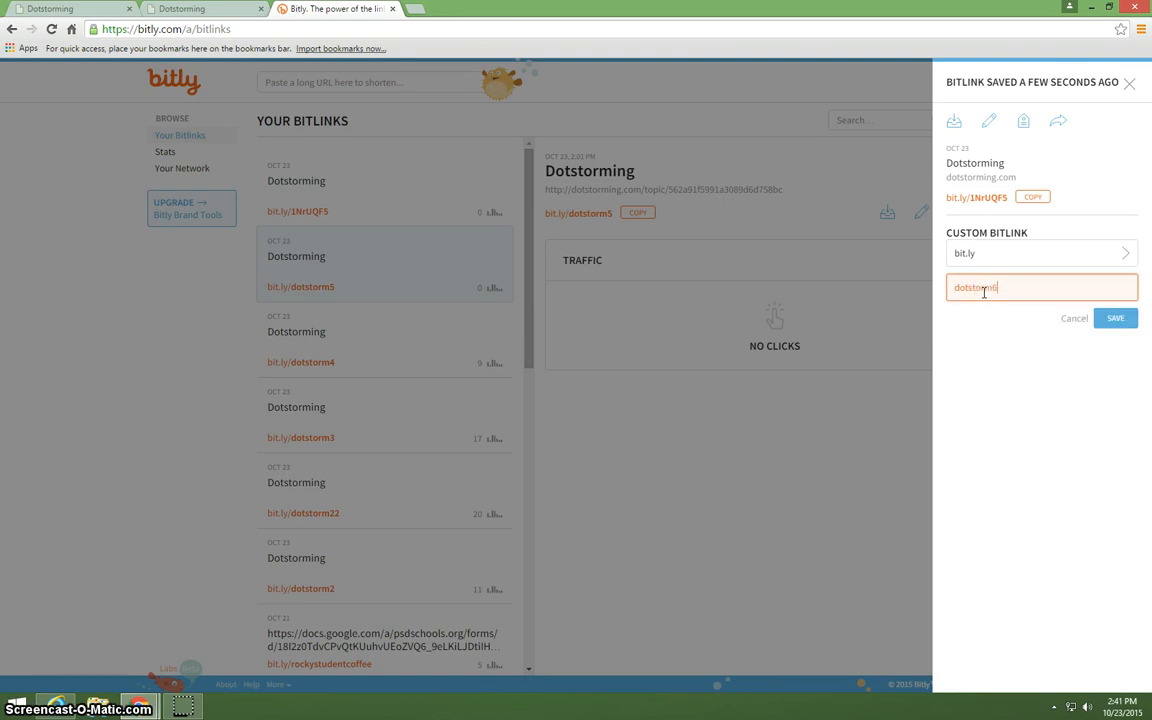
pyautogui.press('Return')
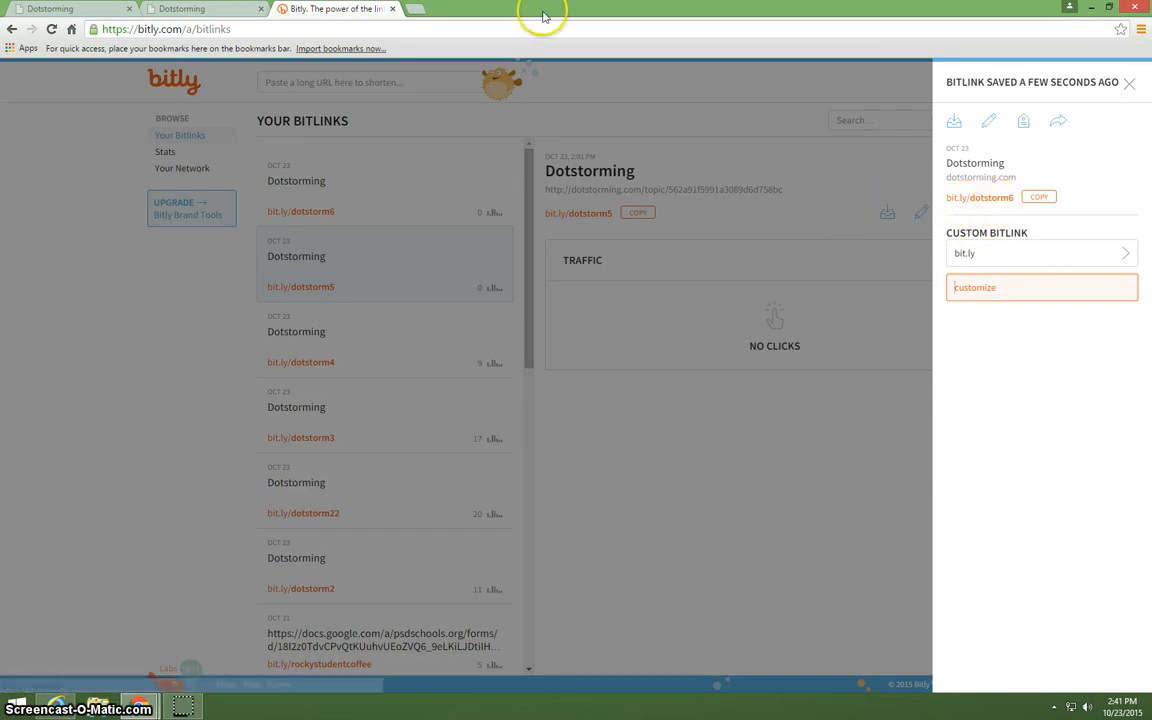
# Search Google for "media center layout" in a new browser tab and show the image results.
pyautogui.click(231, 10)
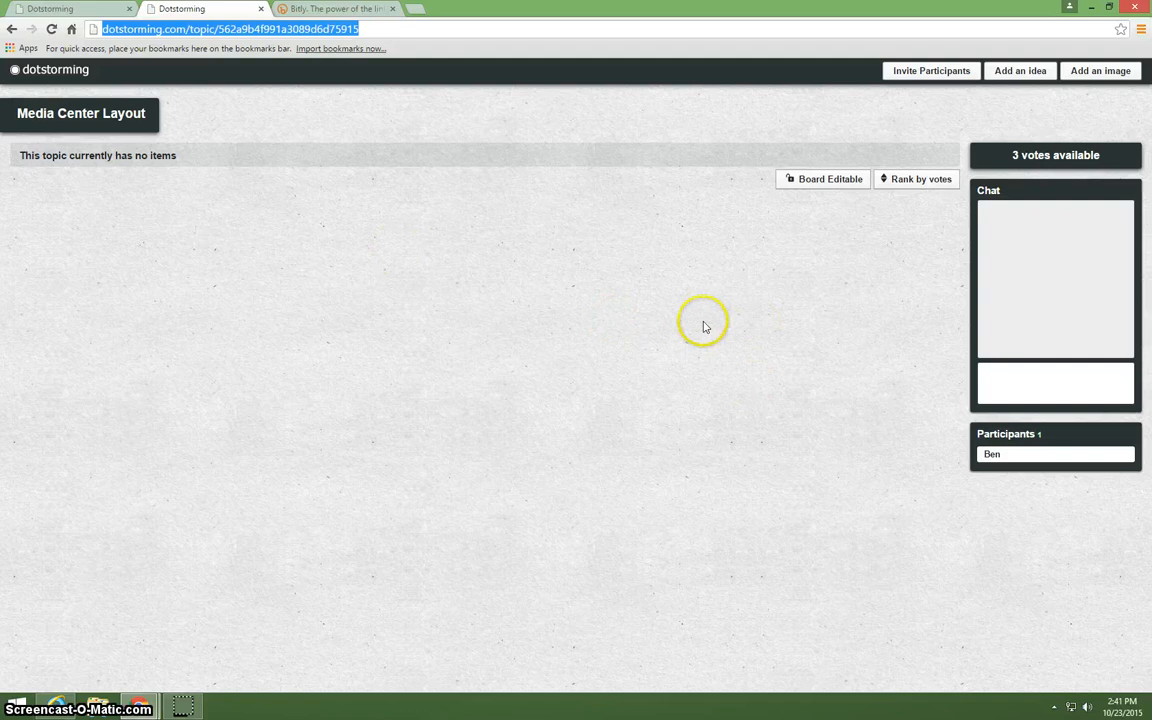
pyautogui.click(394, 31)
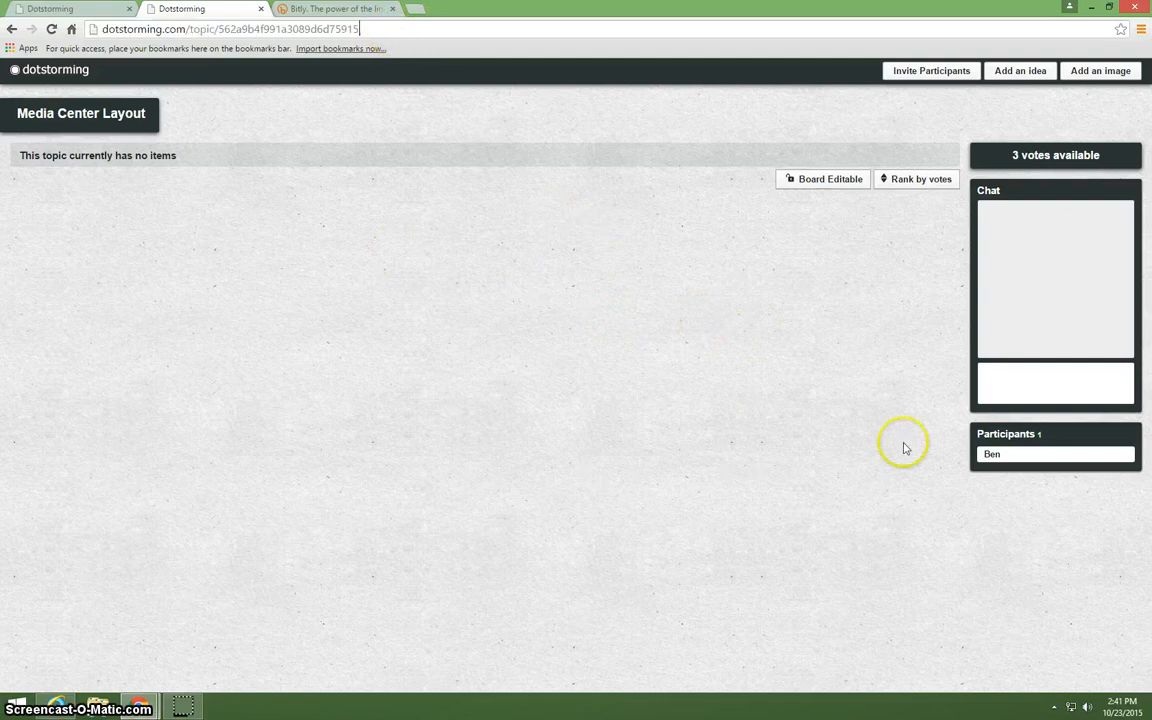
pyautogui.click(419, 9)
pyautogui.write('m')
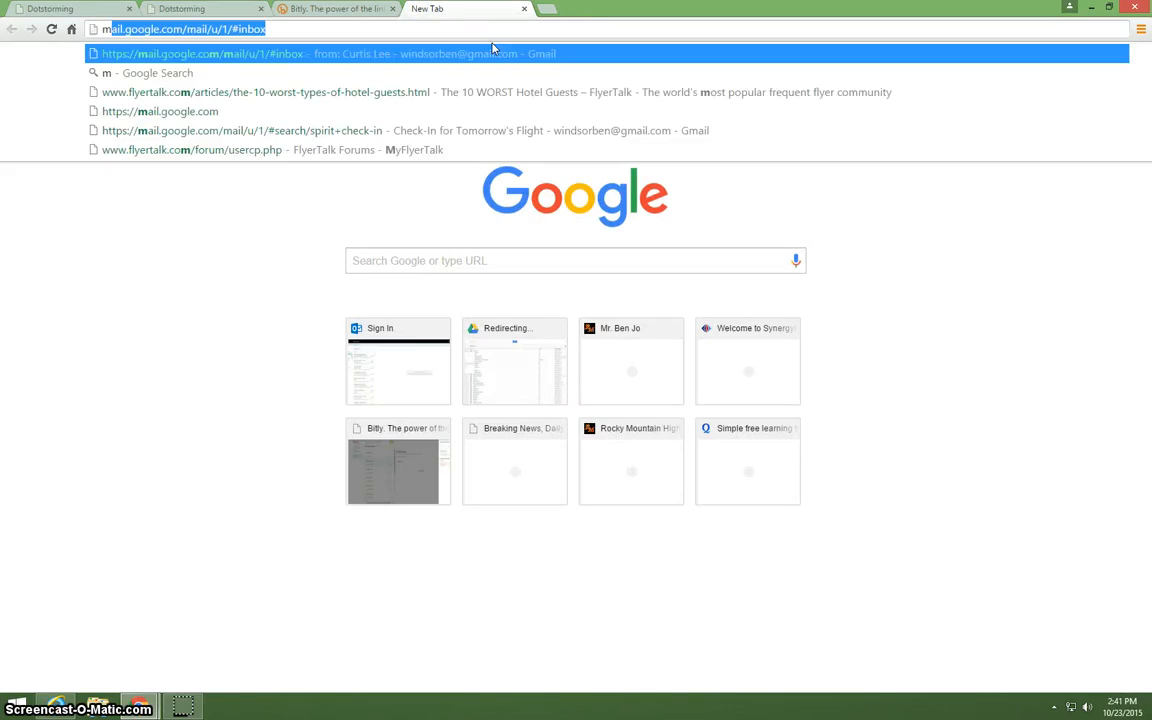
pyautogui.write('edia cen')
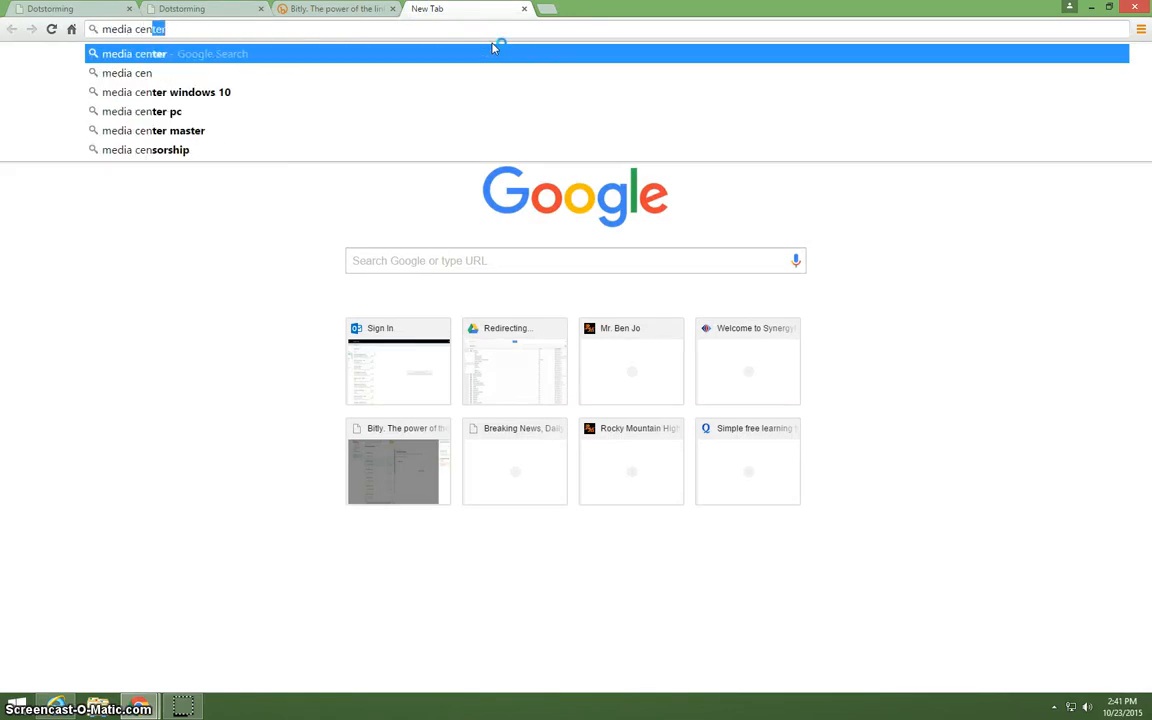
pyautogui.write('ter layout')
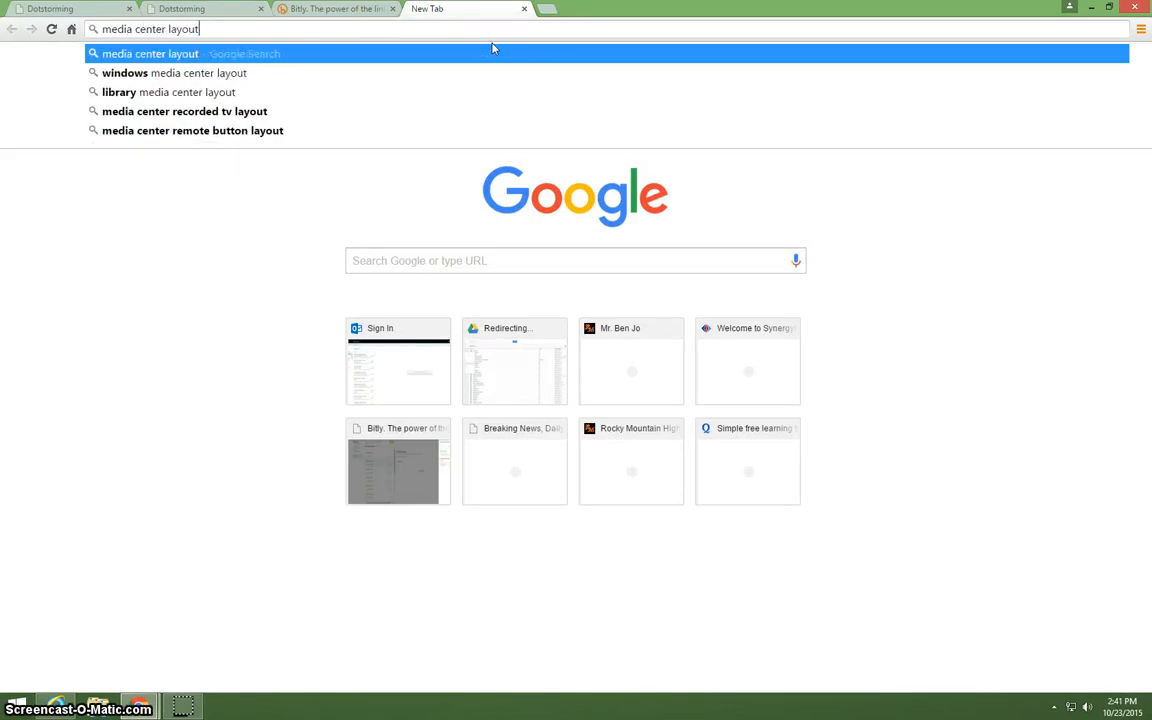
pyautogui.press('Return')
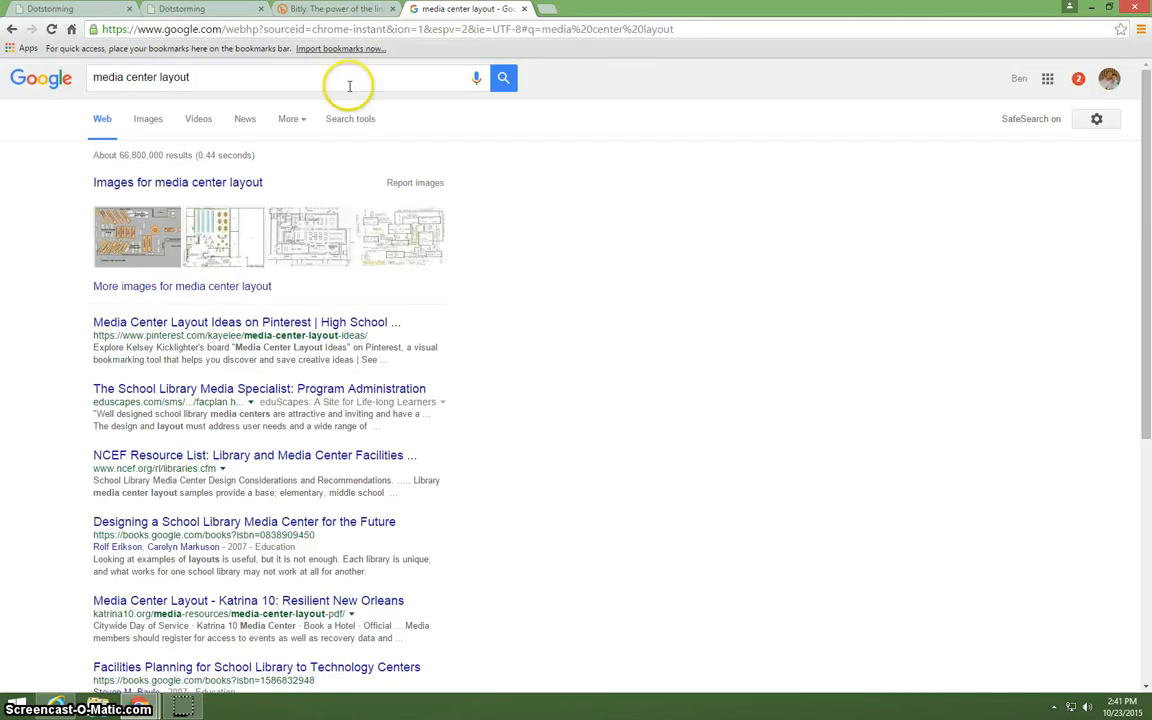
pyautogui.click(152, 119)
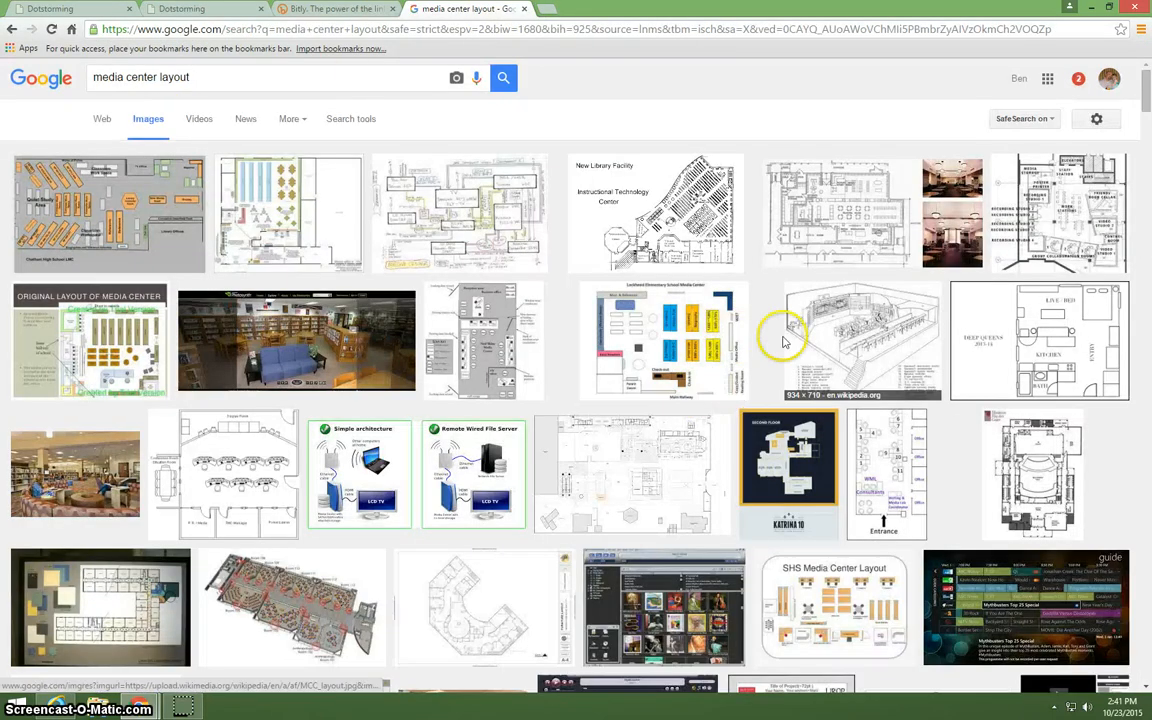
# Open the Pinterest library photo with the curved seating at full size and copy its image URL.
pyautogui.scroll(-1, 888, 350)
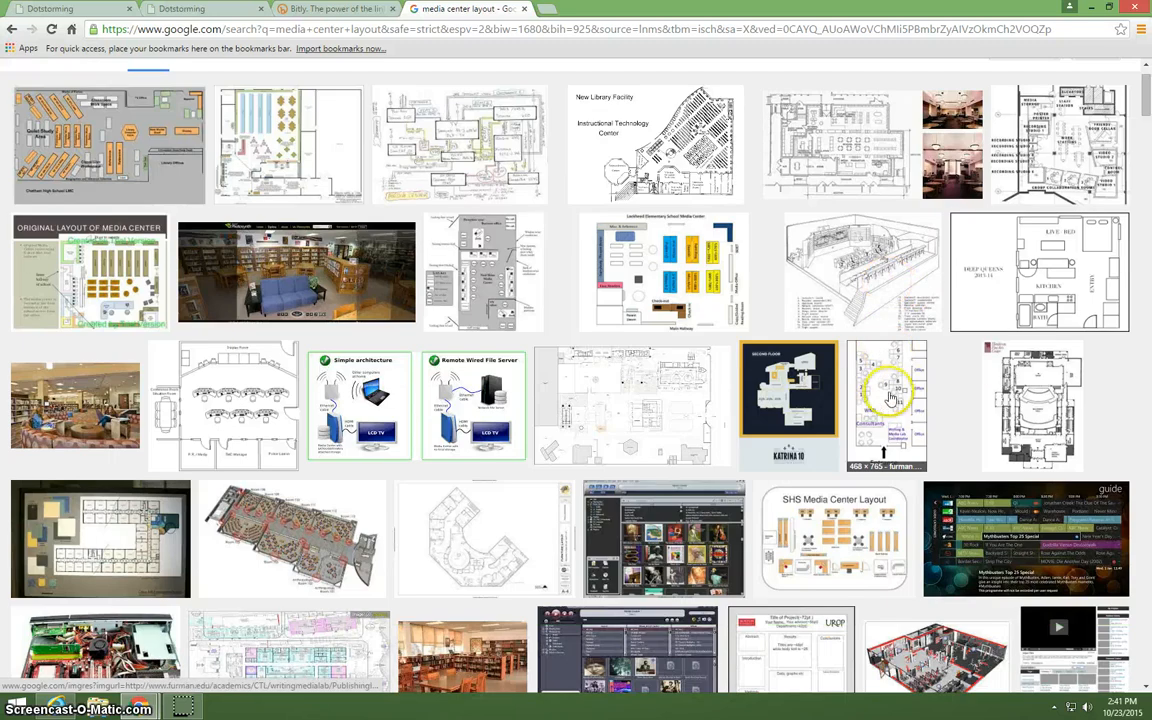
pyautogui.click(104, 406)
pyautogui.click(846, 360)
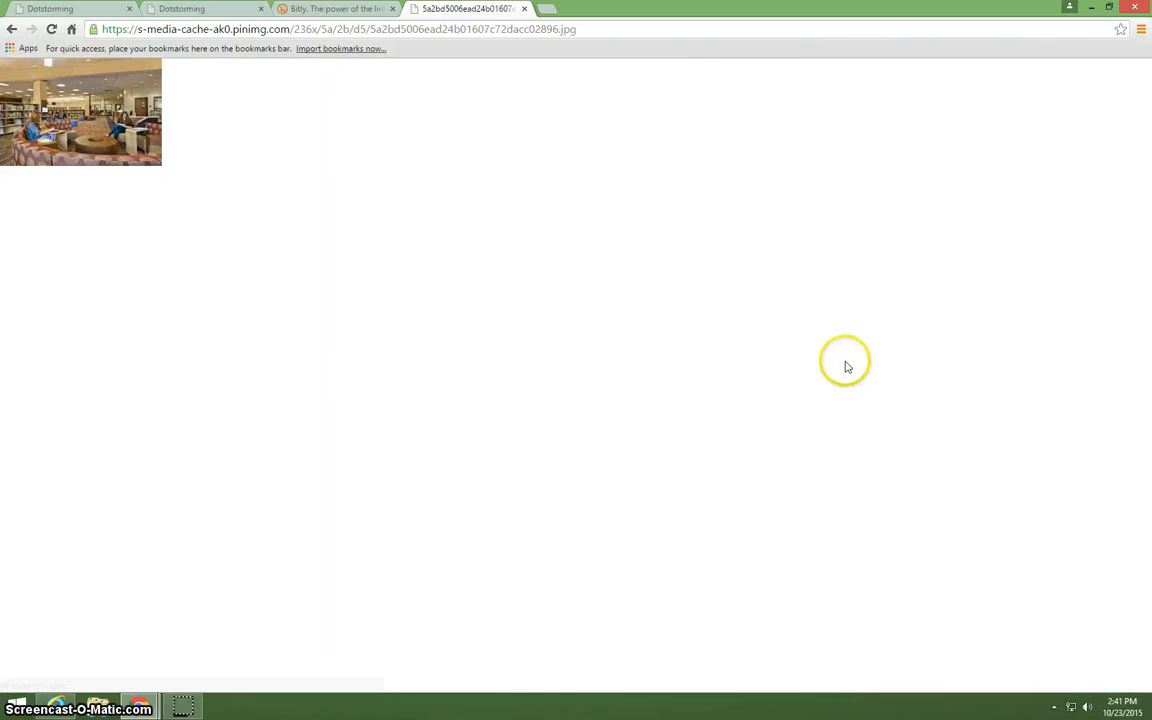
pyautogui.rightClick(103, 122)
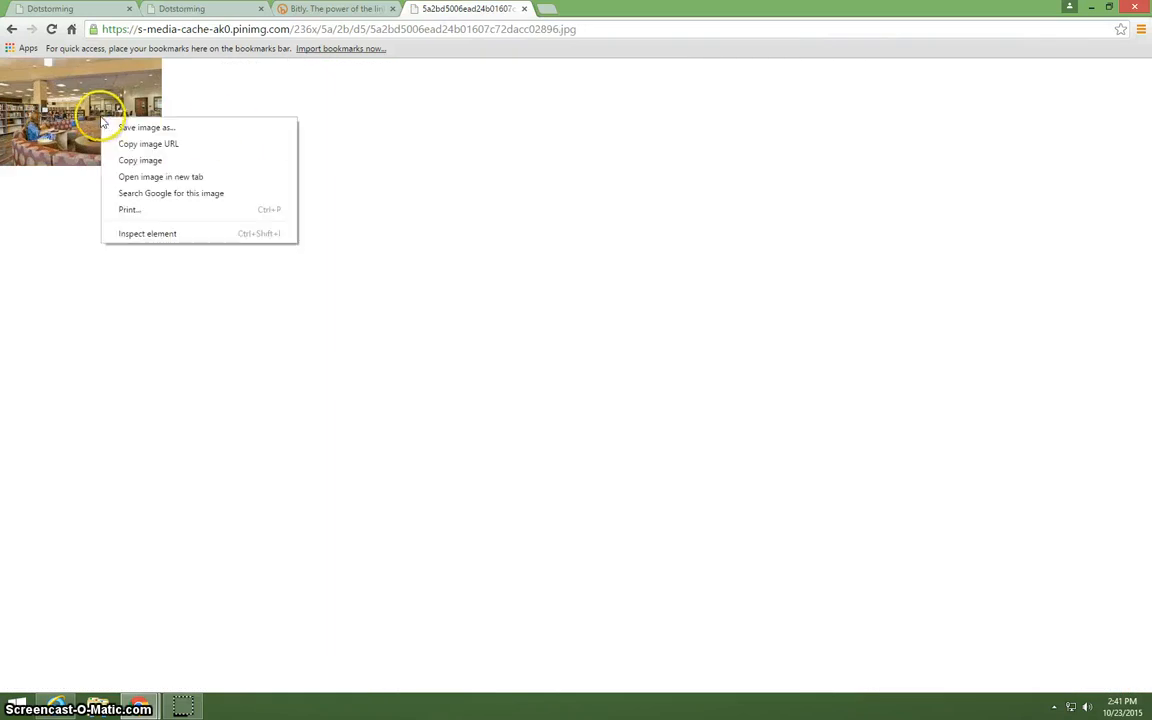
pyautogui.click(147, 160)
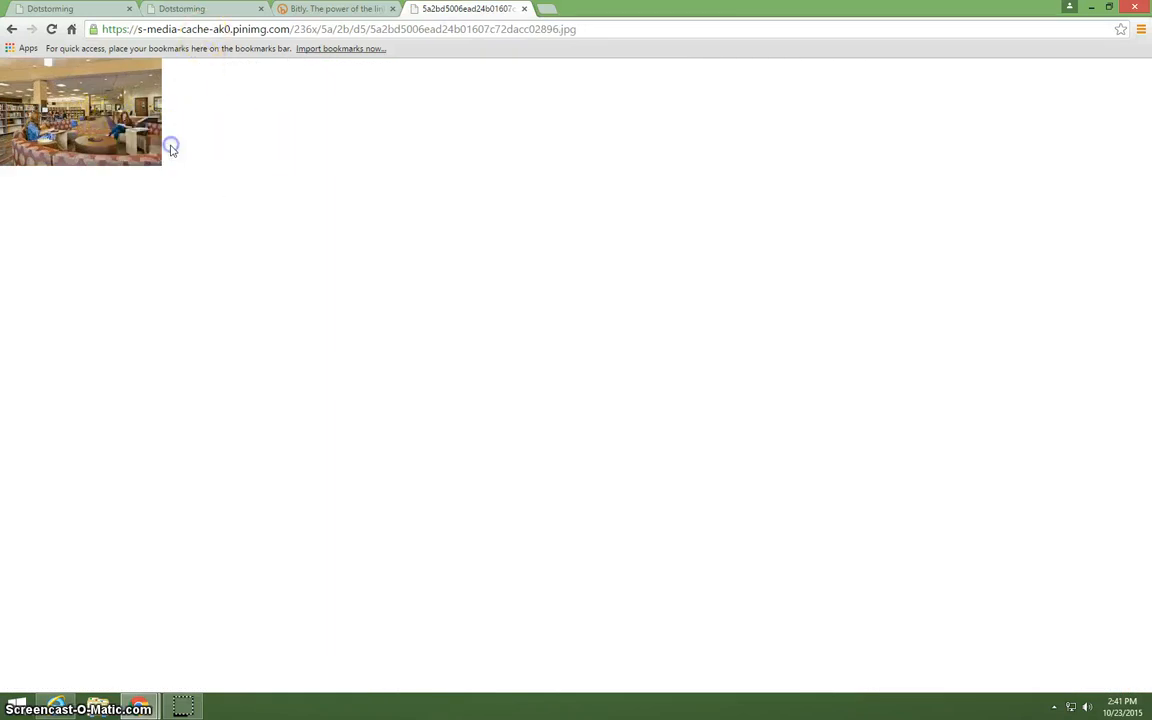
# Add the copied image URL to the Media Center Layout board with the title "Loveland's media center.".
pyautogui.click(215, 9)
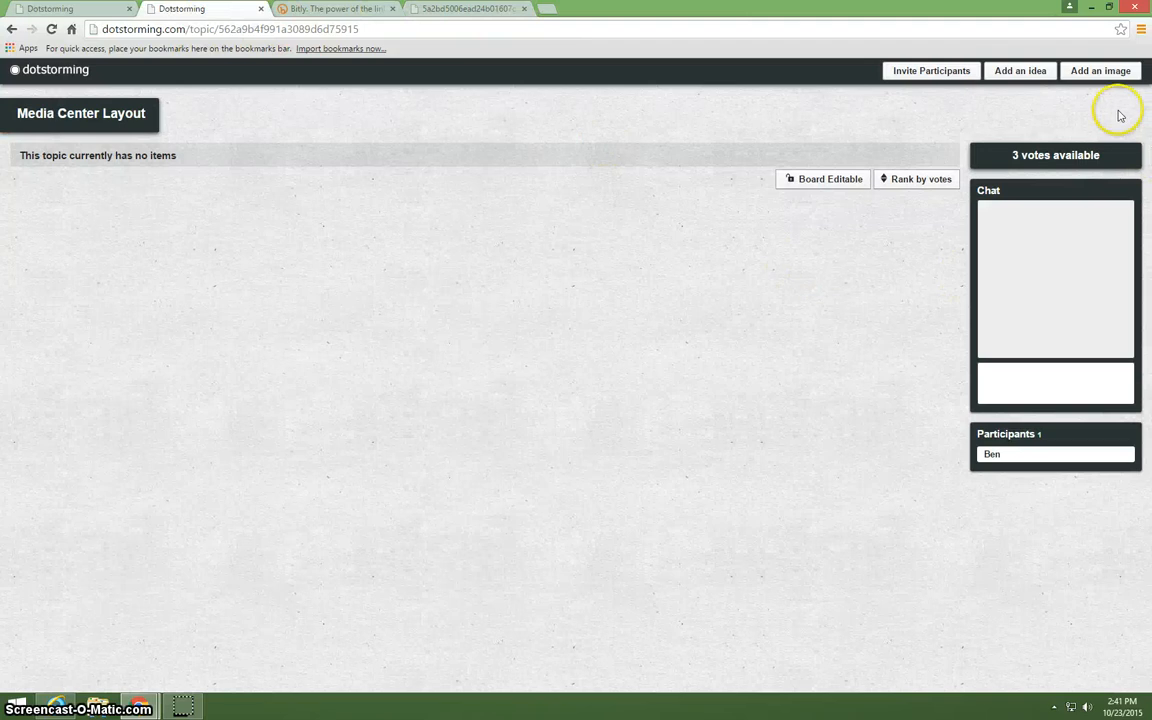
pyautogui.click(1108, 70)
pyautogui.rightClick(1019, 128)
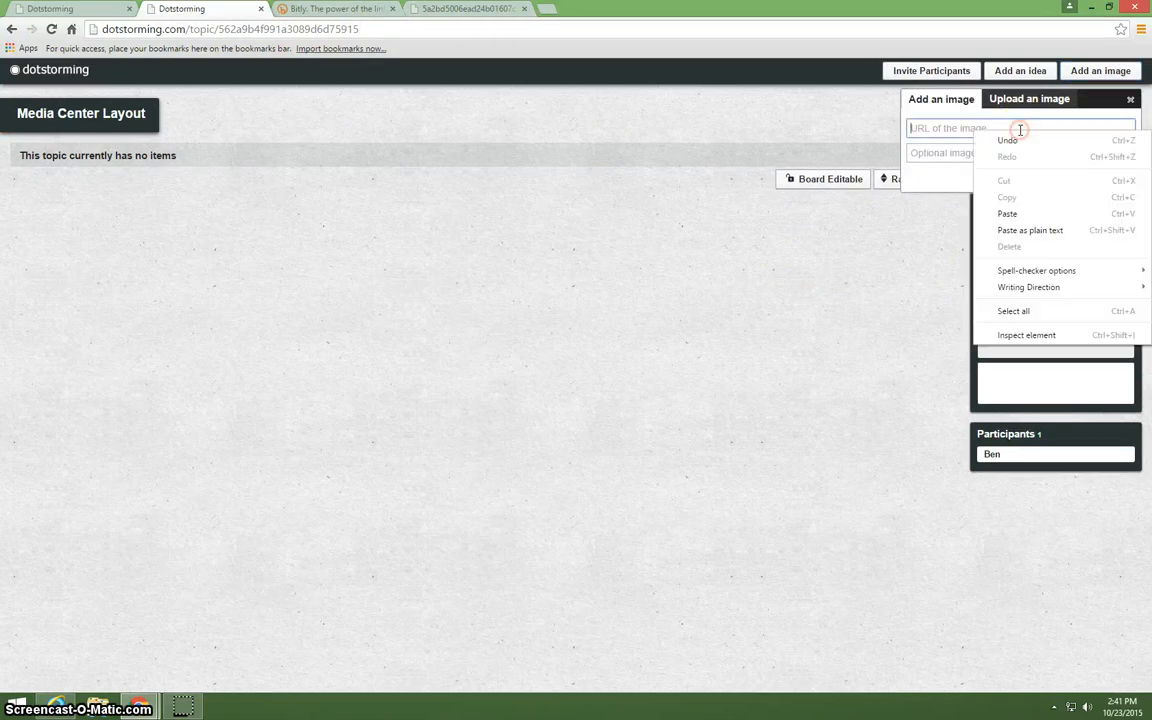
pyautogui.click(1016, 212)
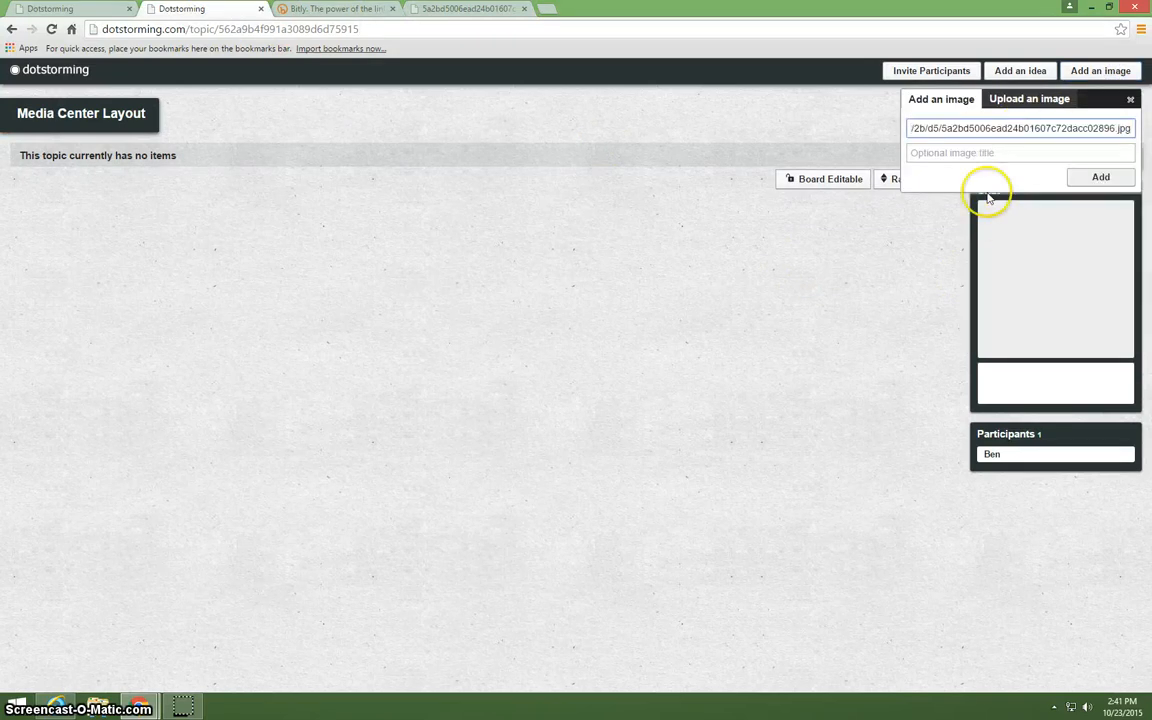
pyautogui.click(970, 152)
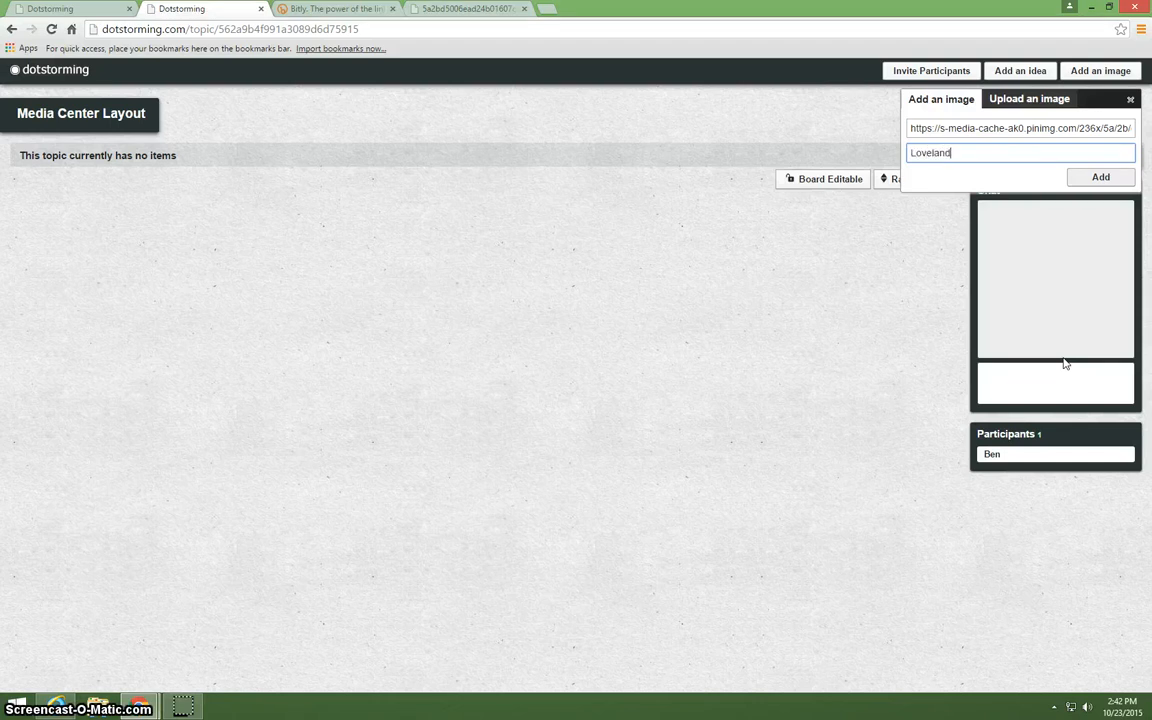
pyautogui.write("Loveland's media center.")
pyautogui.click(1100, 177)
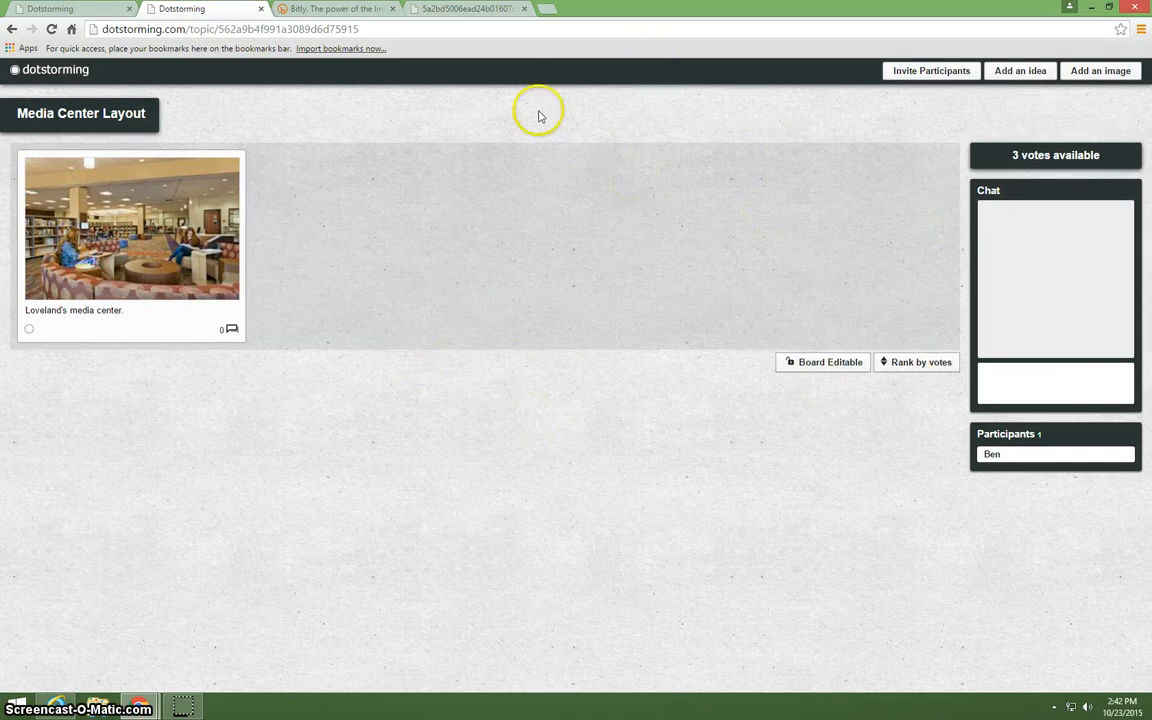
# Restore the maximized browser window and dock it to the left half of the desktop.
pyautogui.doubleClick(876, 8)
pyautogui.moveTo(865, 6); pyautogui.dragTo(40, 3)
pyautogui.moveTo(874, 8); pyautogui.dragTo(5, 10)
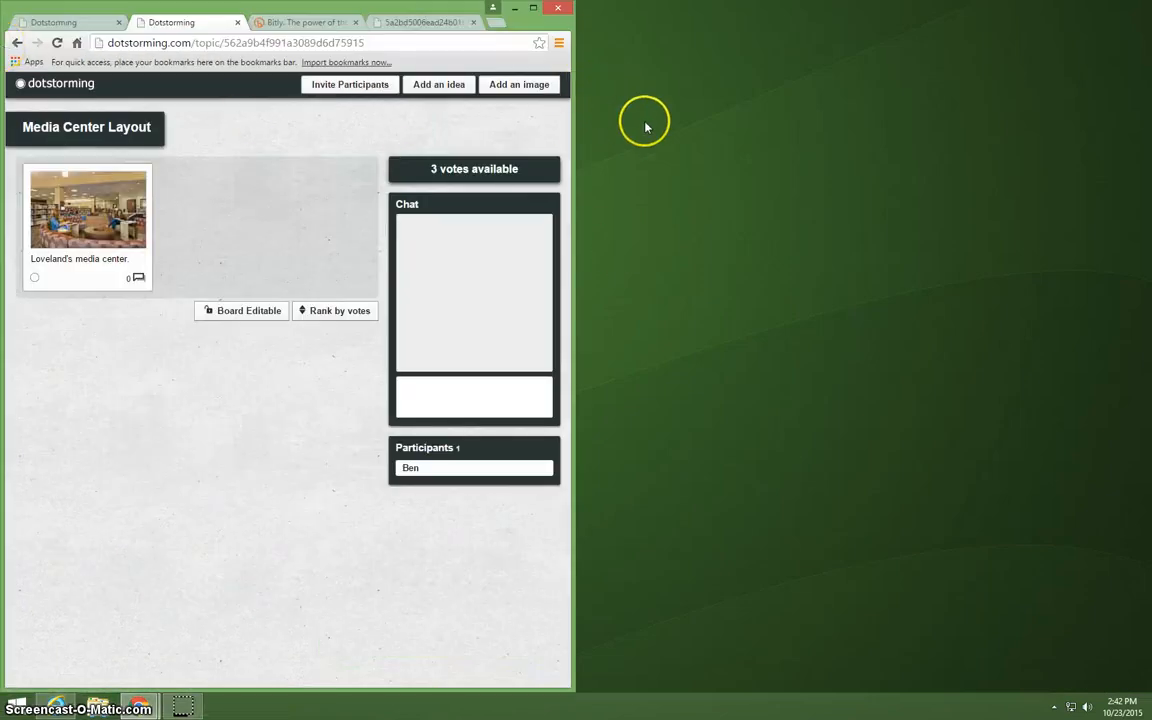
# Open a new incognito browser window and dock it to the right half of the desktop.
pyautogui.click(559, 44)
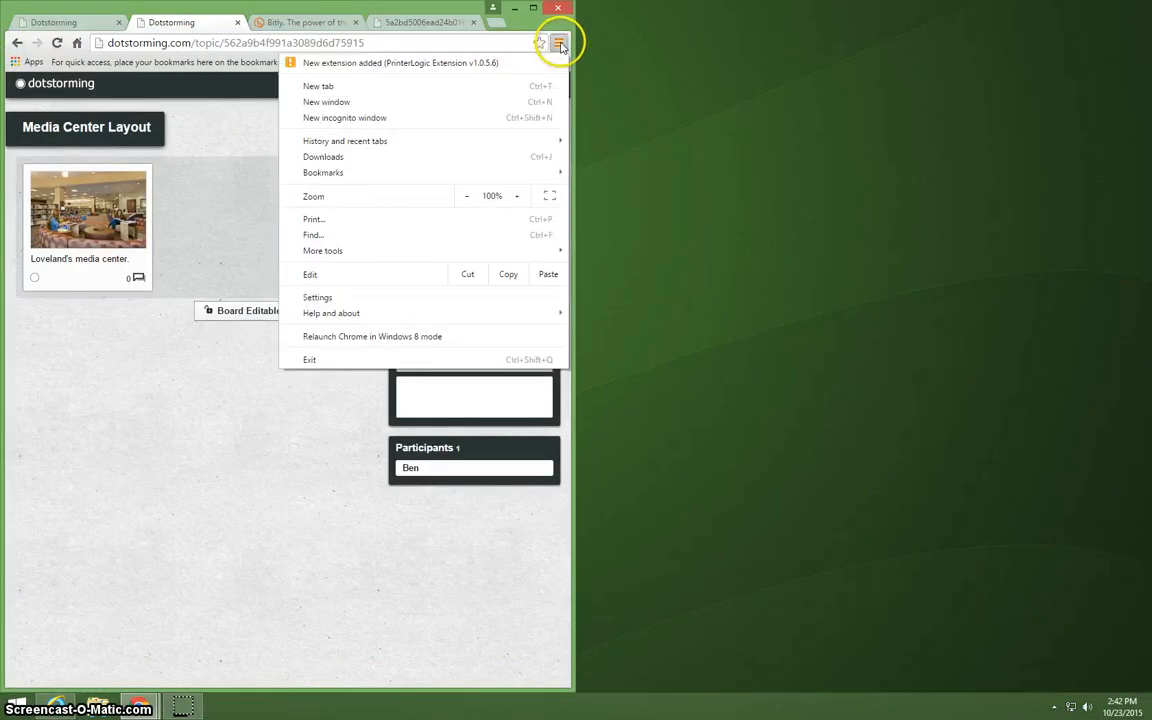
pyautogui.click(443, 117)
pyautogui.moveTo(405, 23); pyautogui.dragTo(1148, 45)
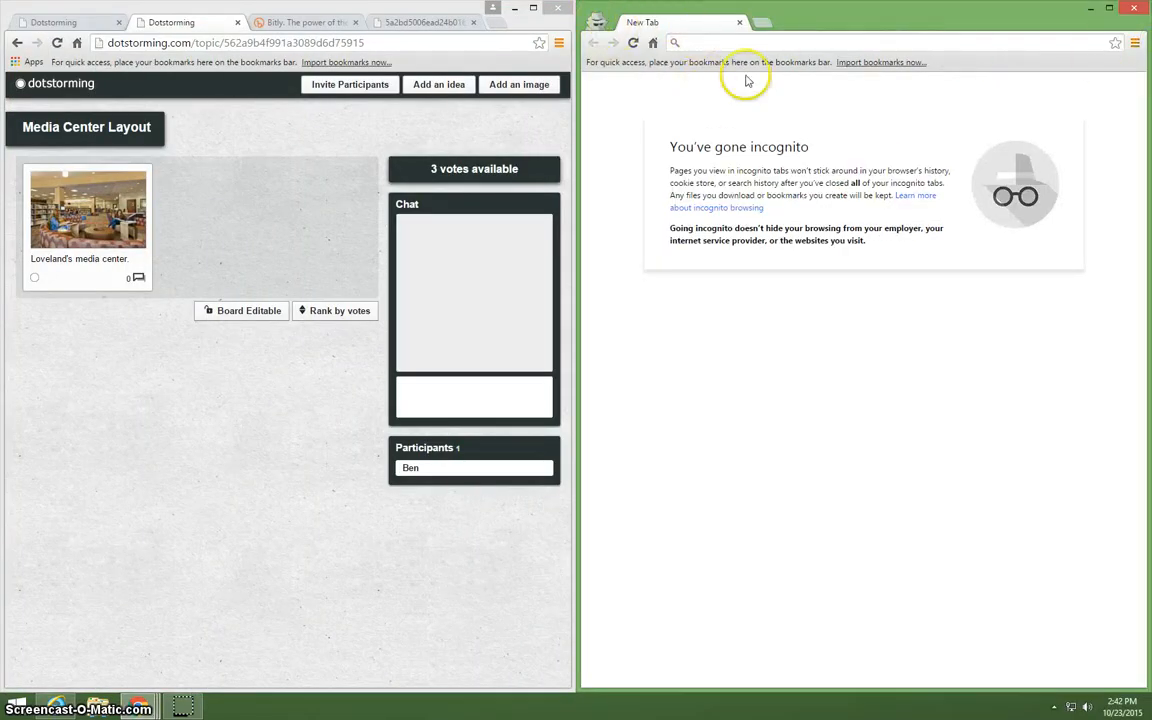
pyautogui.click(714, 47)
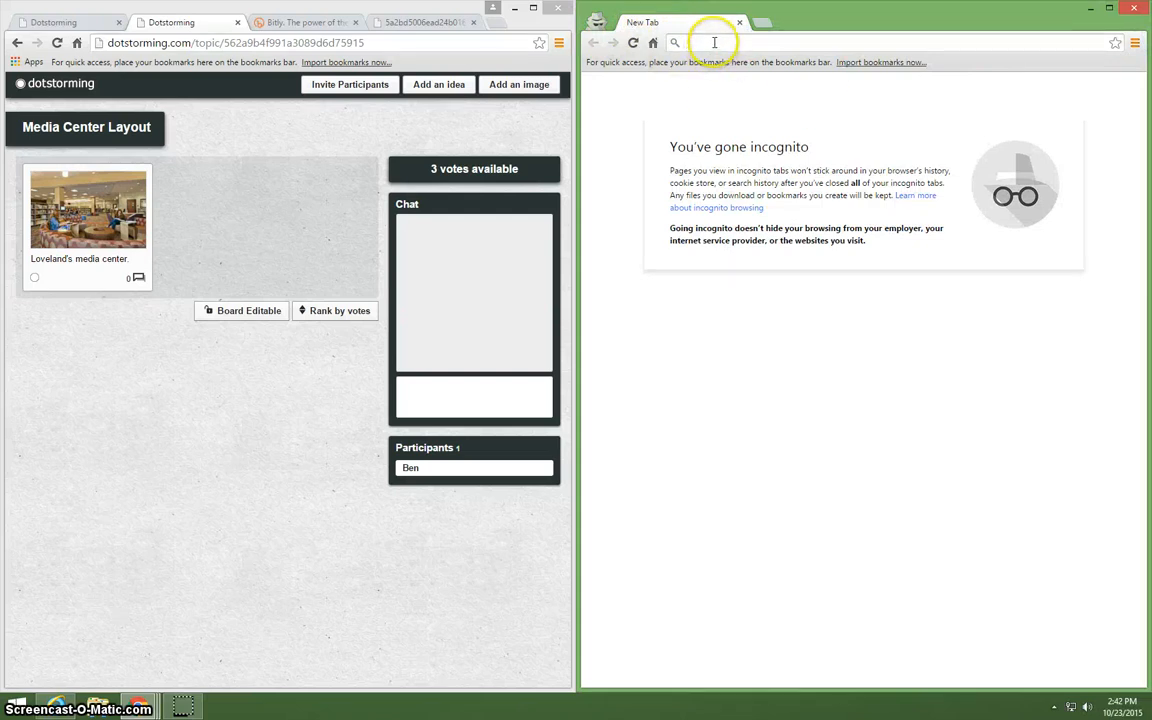
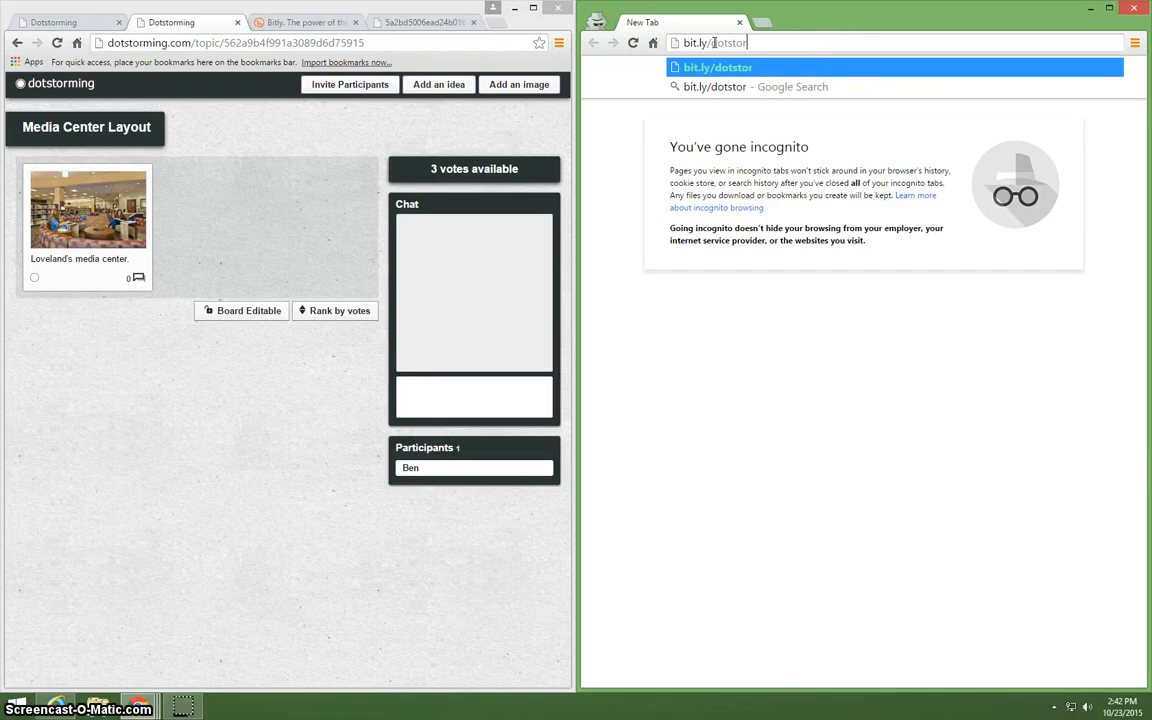
pyautogui.press('Return')
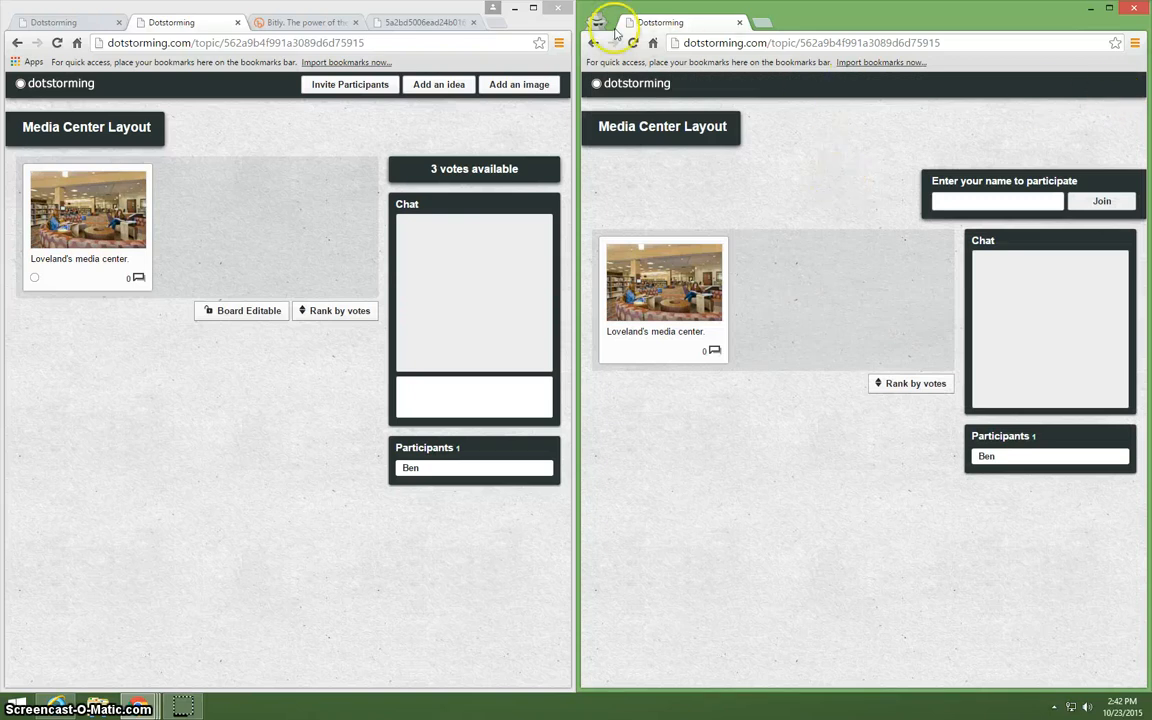
pyautogui.click(946, 199)
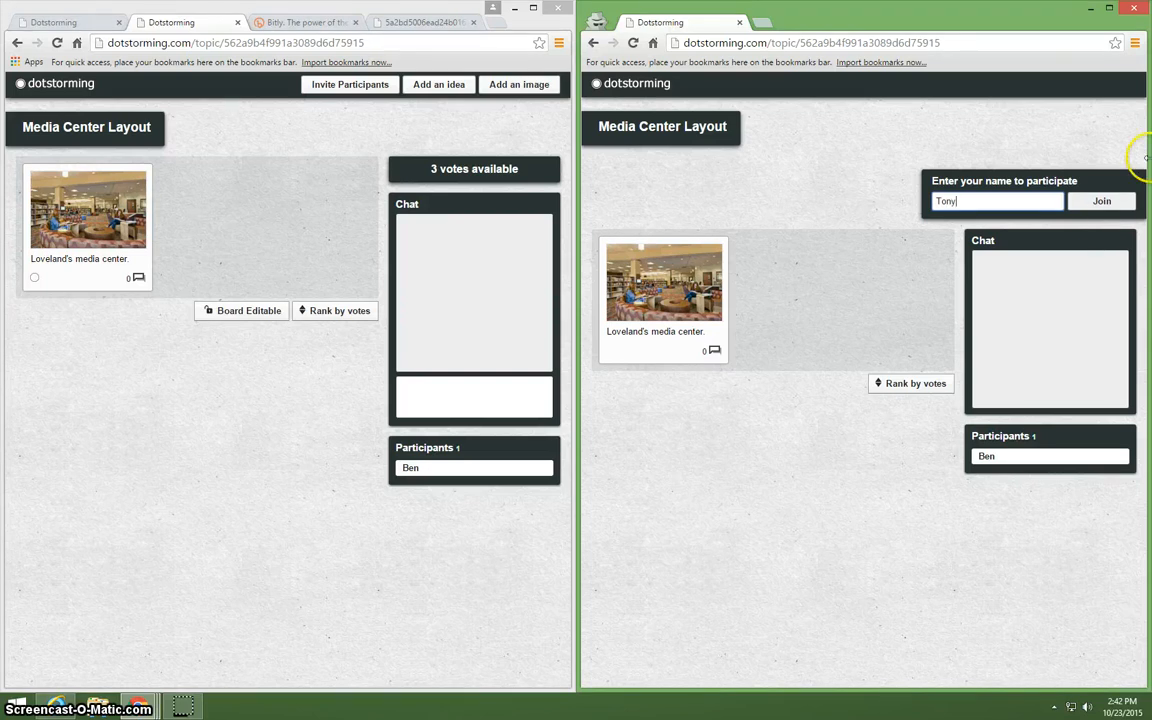
pyautogui.click(1101, 201)
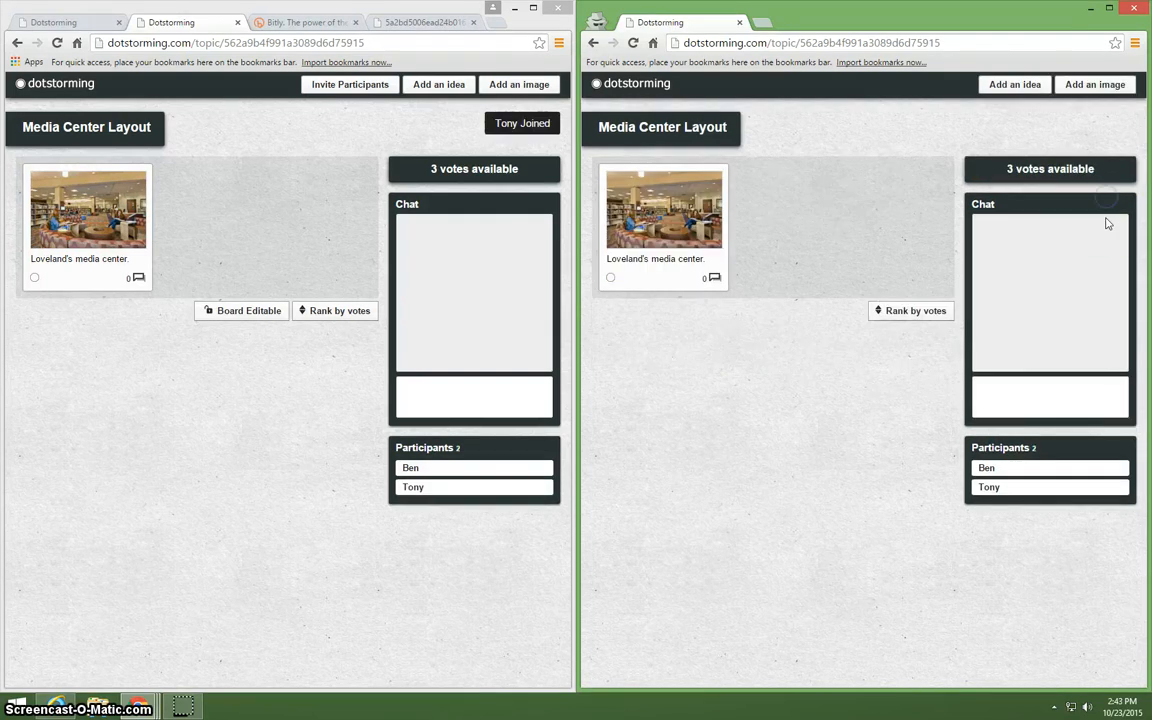
# Search Google Images for "media center floor plan" in a new incognito tab.
pyautogui.click(764, 20)
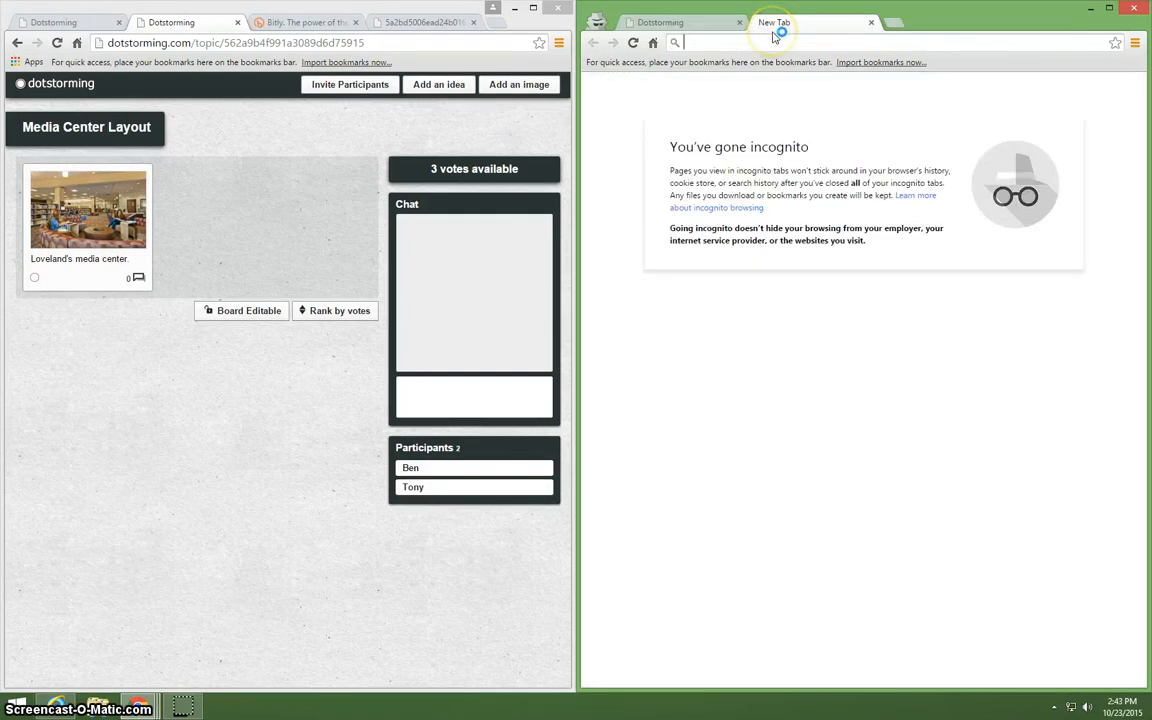
pyautogui.write('media center')
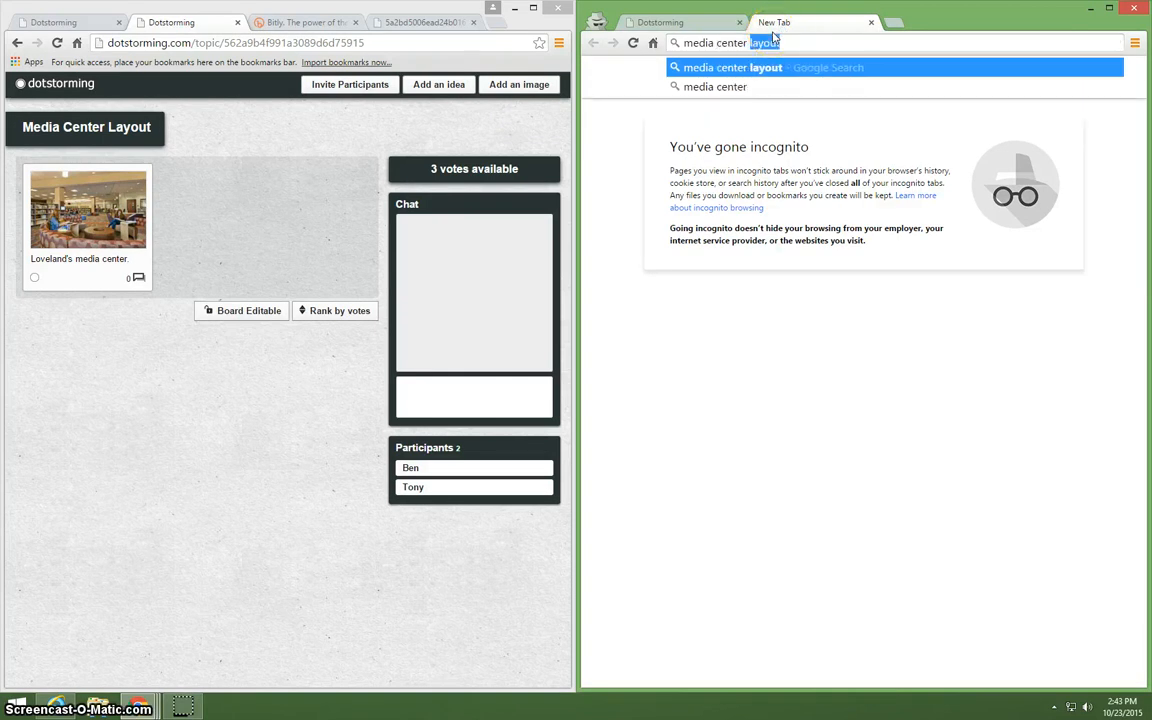
pyautogui.press('Delete')
pyautogui.press('Return')
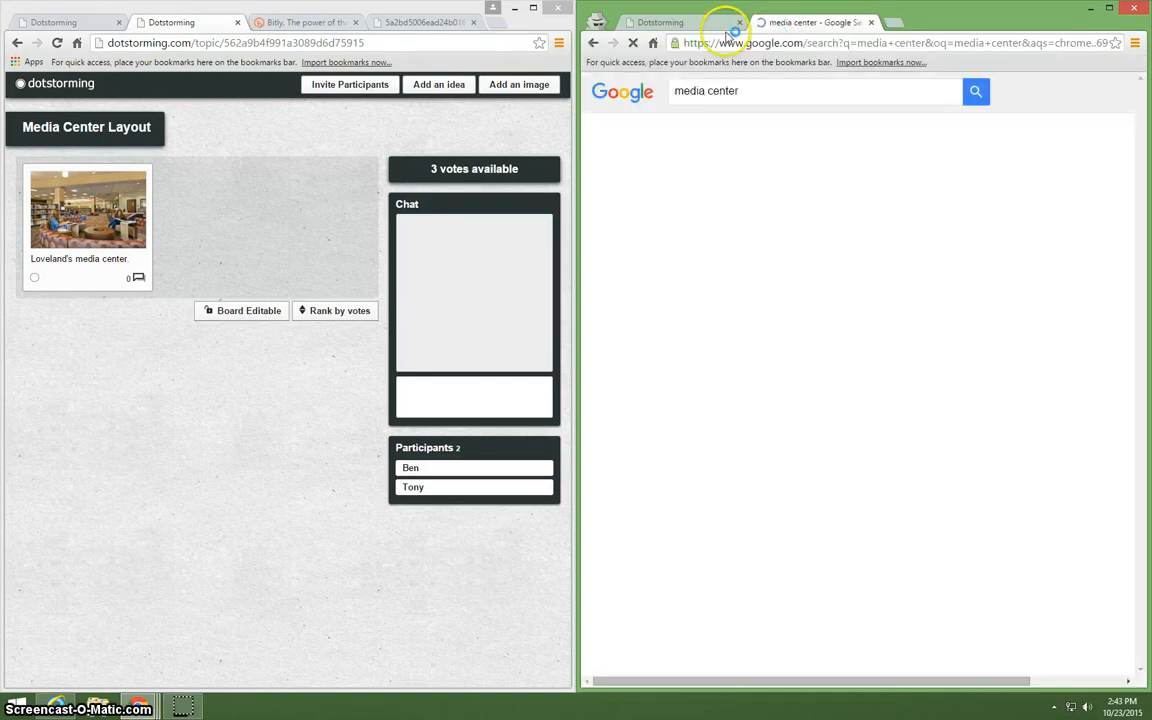
pyautogui.click(788, 131)
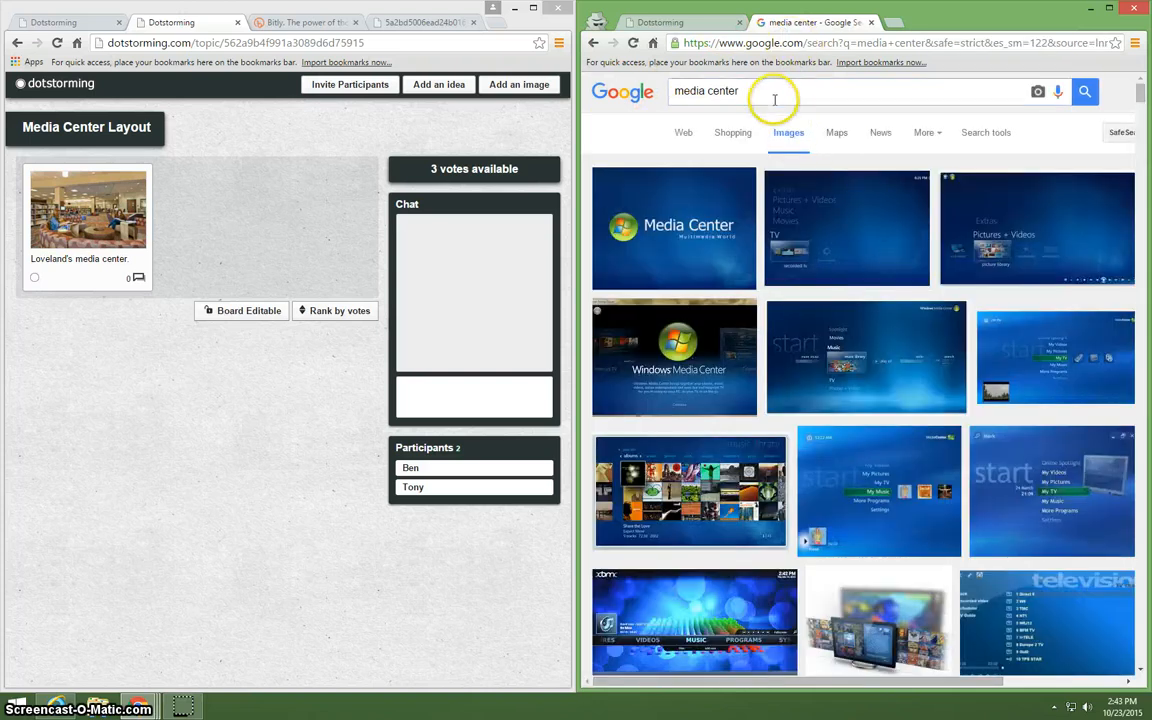
pyautogui.click(772, 97)
pyautogui.write('floo')
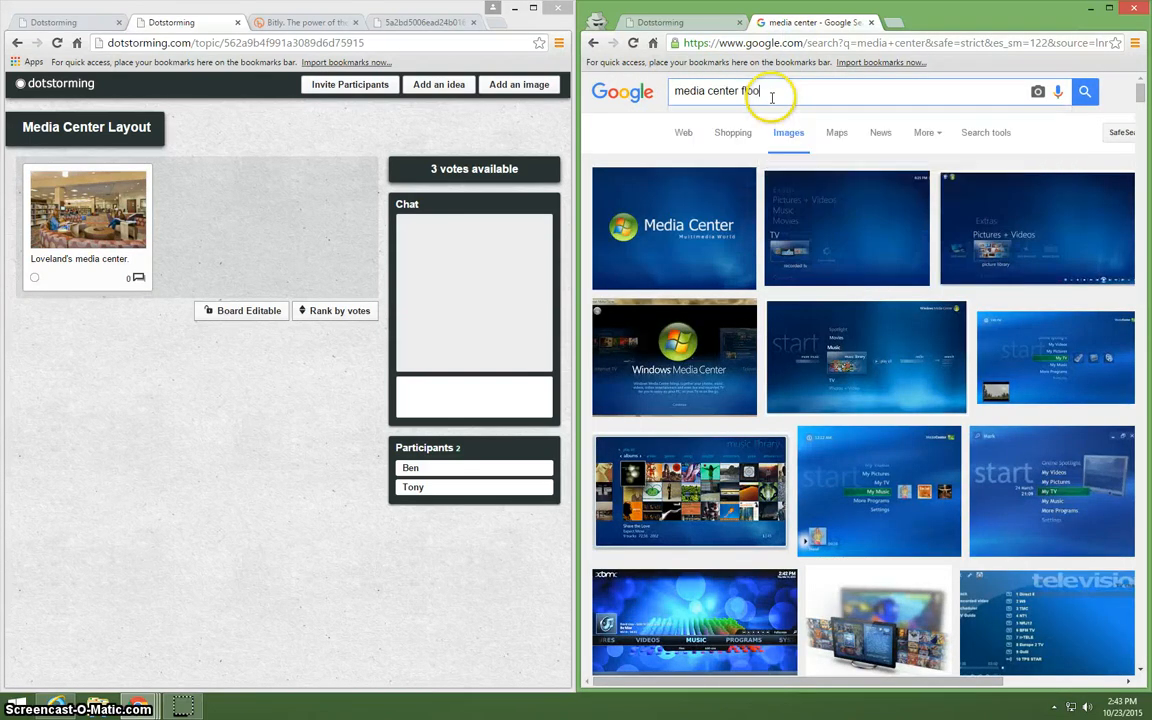
pyautogui.write('r plan')
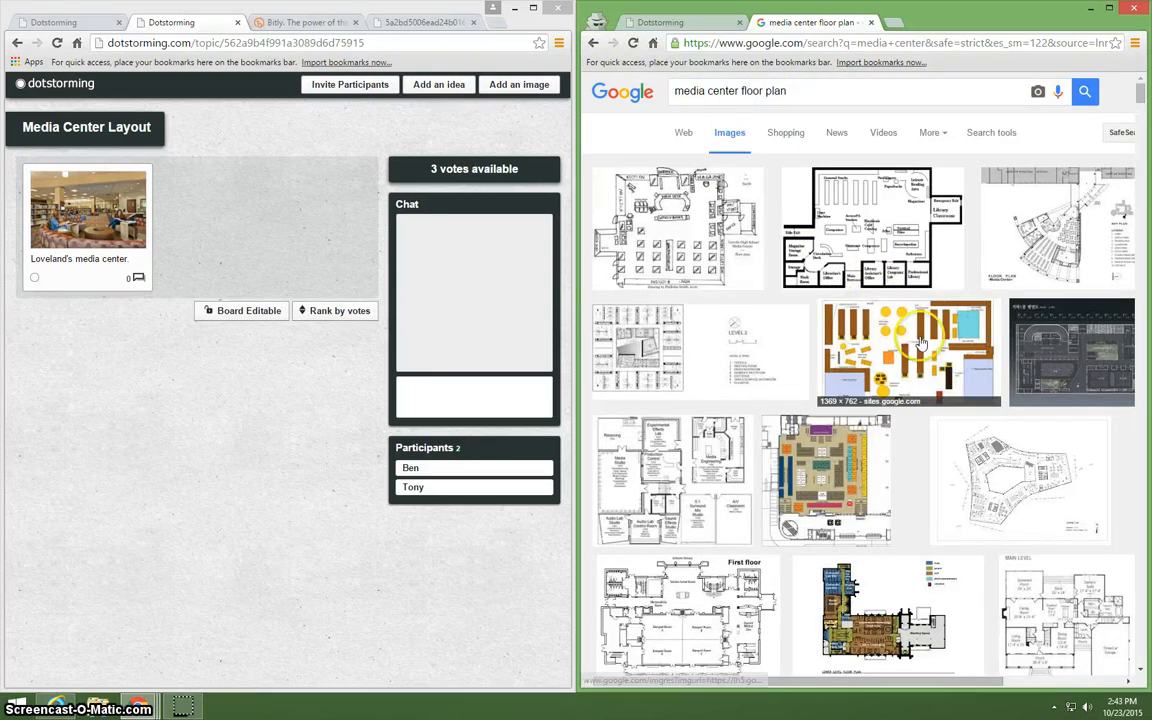
# Try the colored sites.google.com floor plan by opening it at full size and copying its image URL.
pyautogui.click(903, 345)
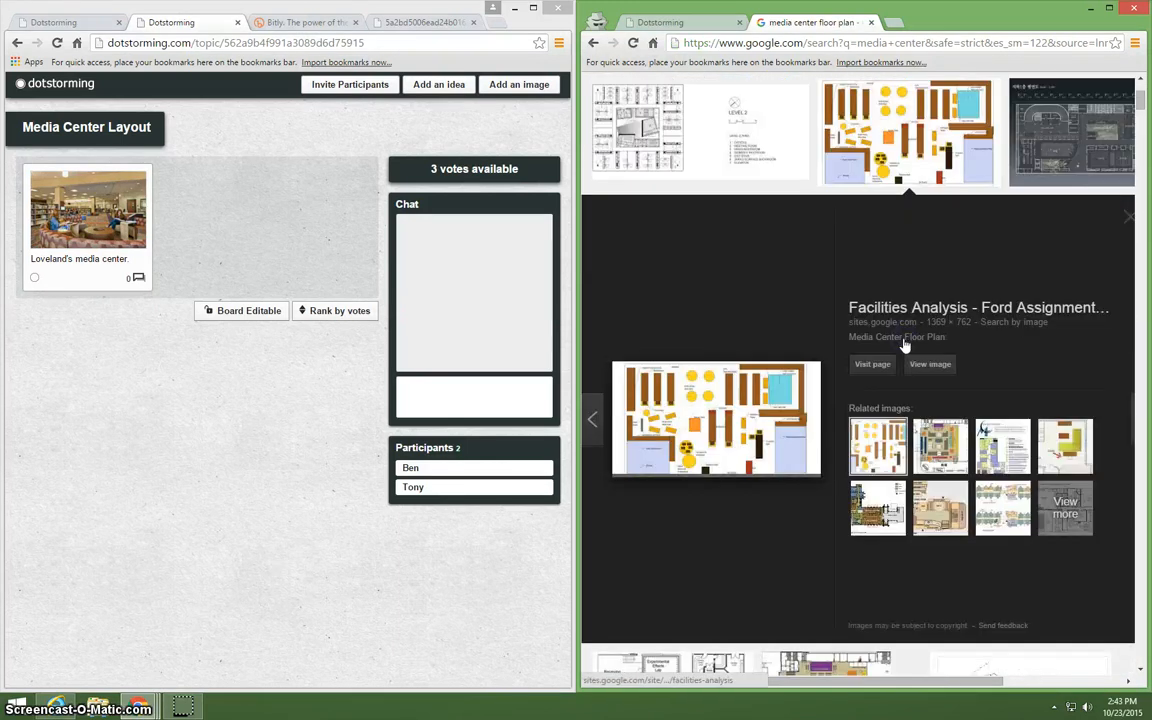
pyautogui.click(938, 365)
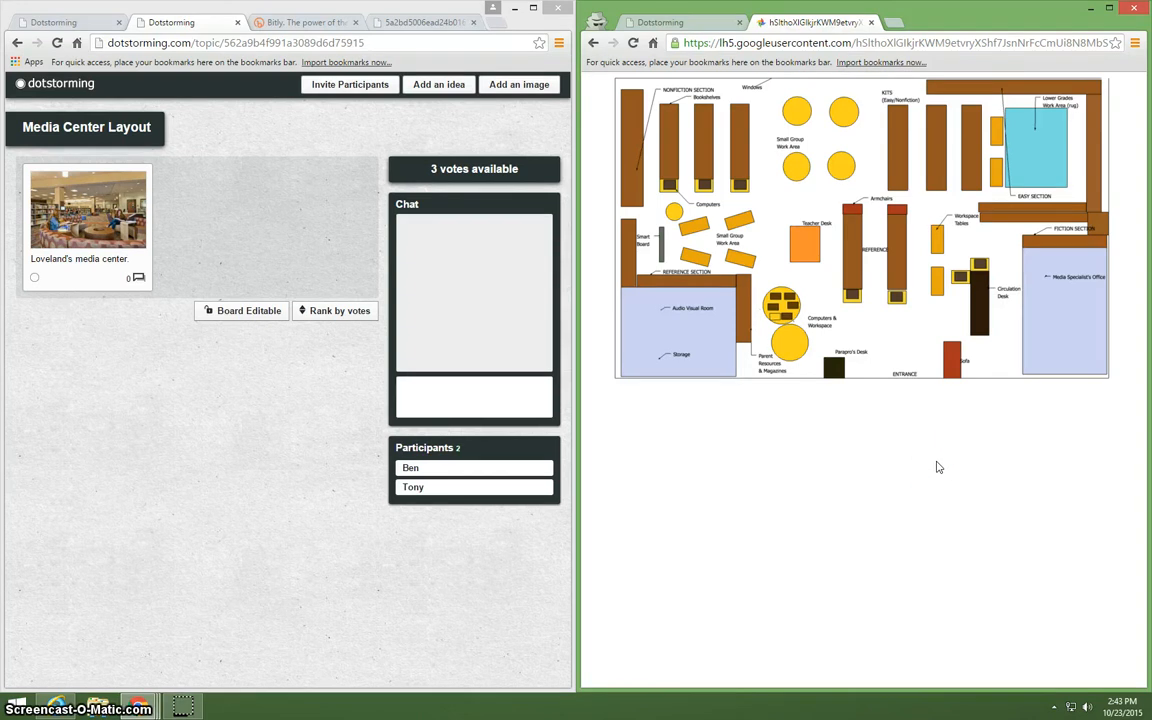
pyautogui.rightClick(885, 173)
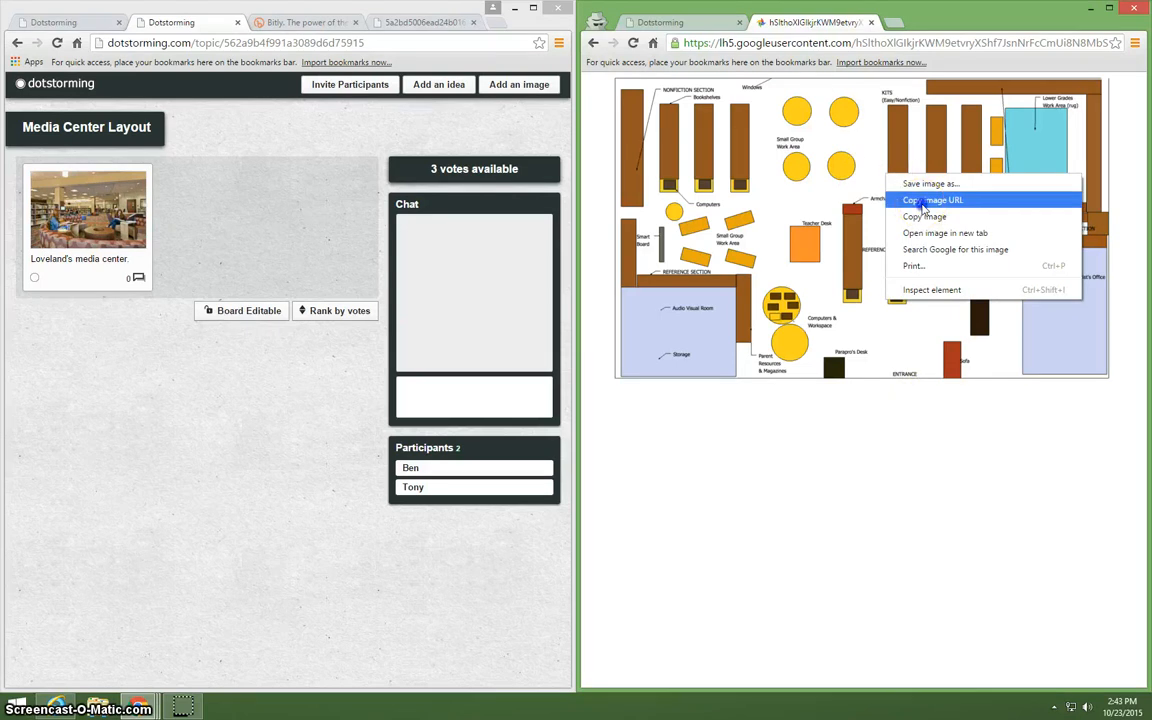
pyautogui.click(918, 201)
pyautogui.click(906, 43)
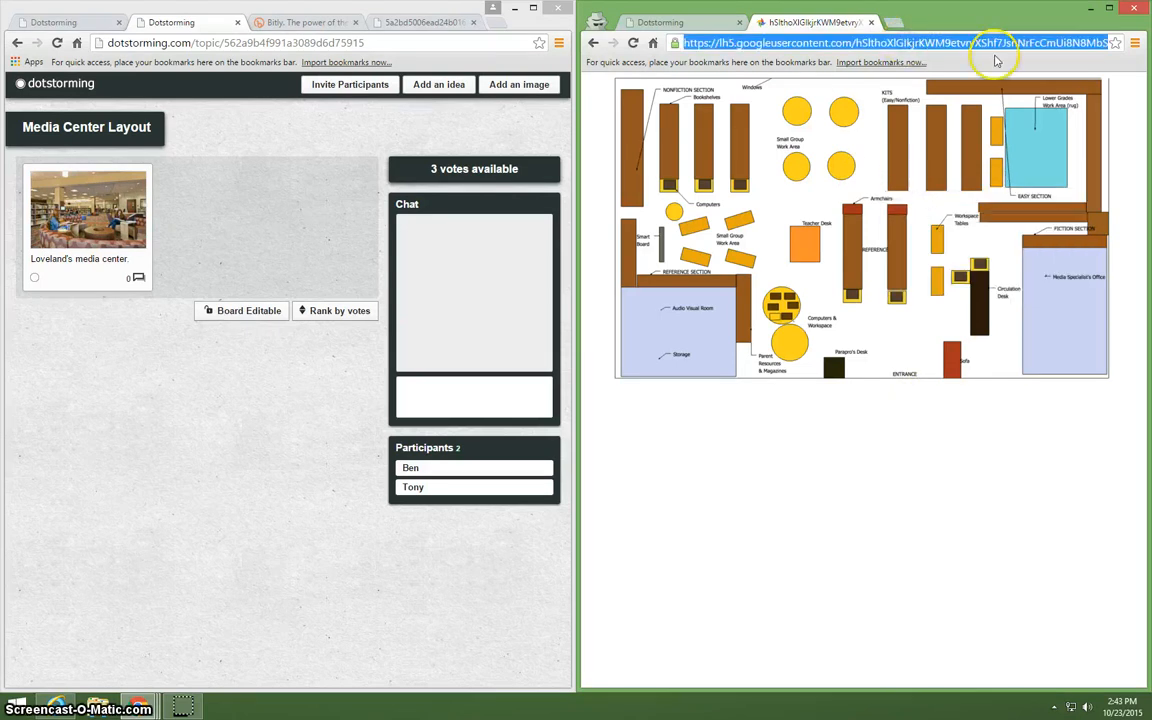
pyautogui.press('Right')
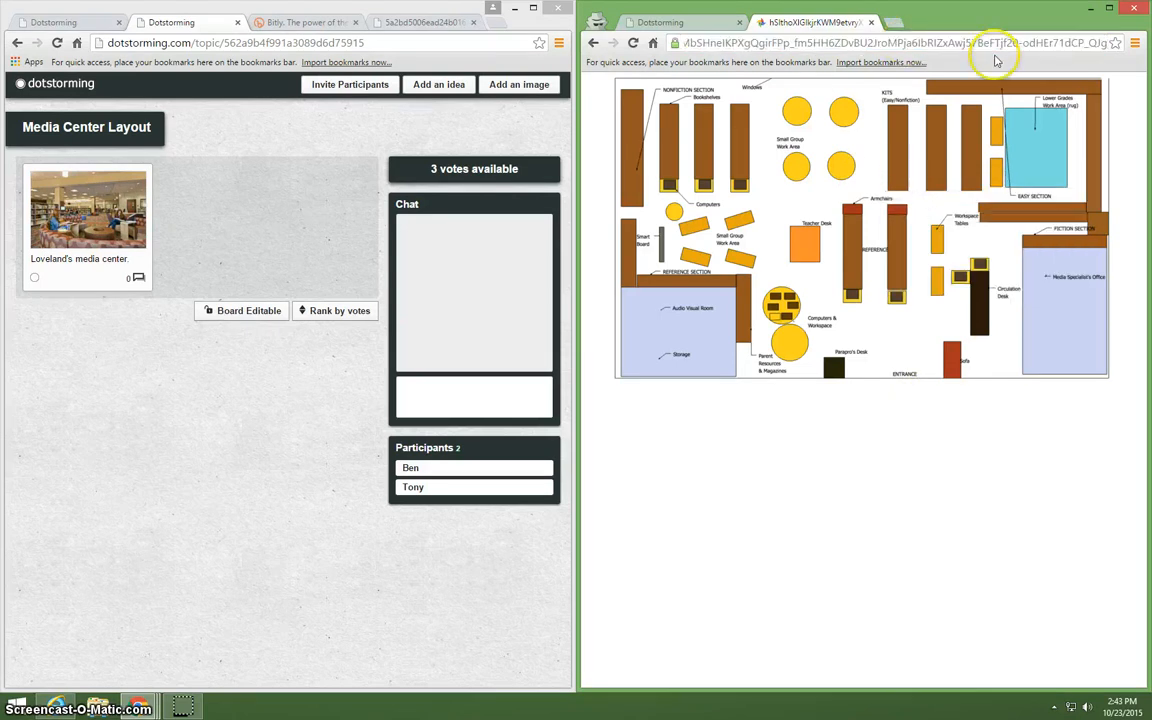
pyautogui.click(593, 43)
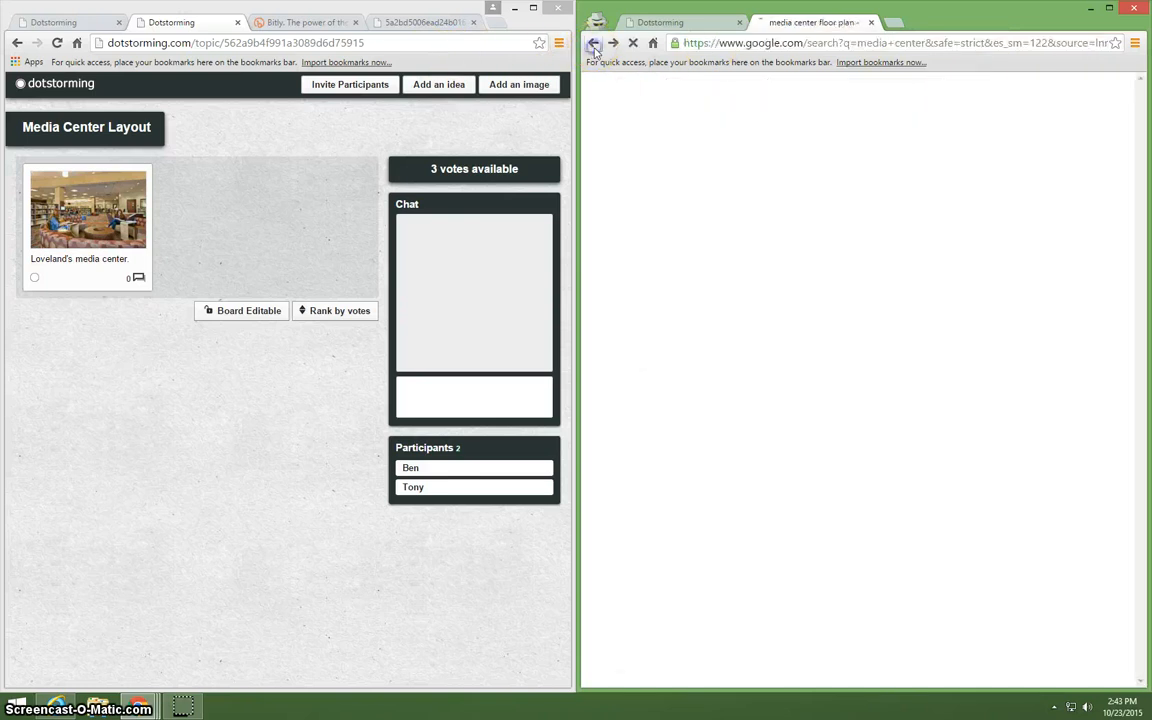
# Open the hand-drawn Lincoln High School floor plan at full size and copy its image URL.
pyautogui.scroll(3, 803, 304)
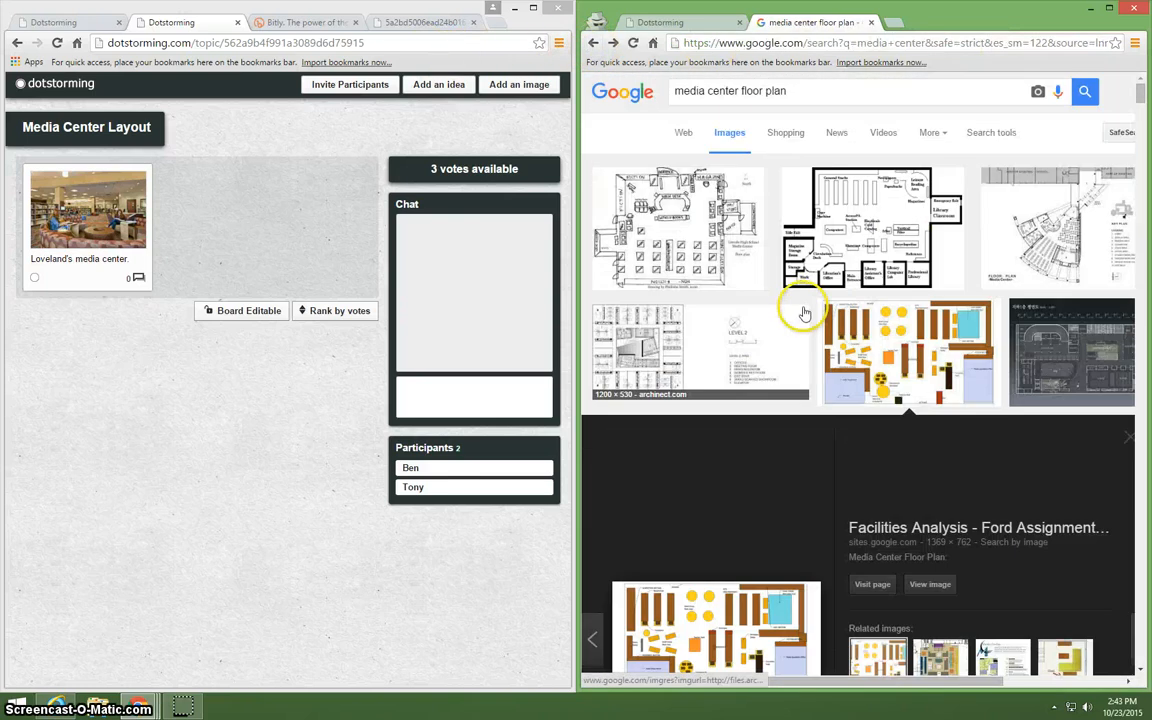
pyautogui.scroll(-1, 815, 259)
pyautogui.scroll(-2, 805, 250)
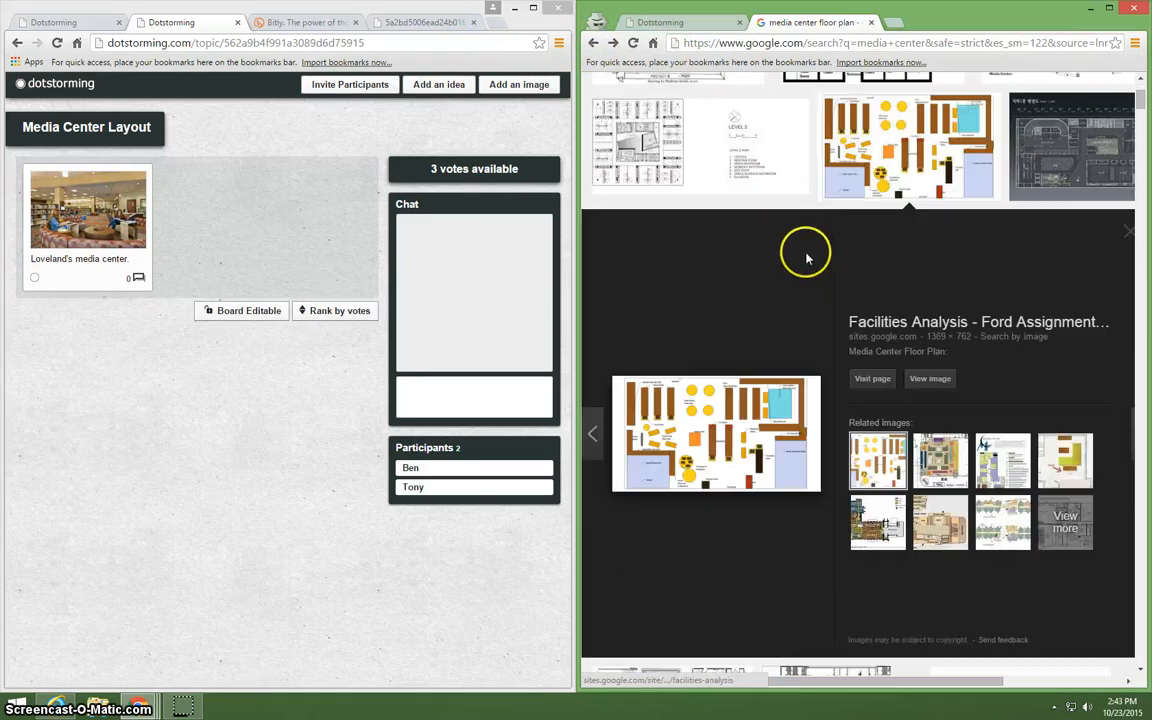
pyautogui.scroll(3, 805, 250)
pyautogui.click(689, 231)
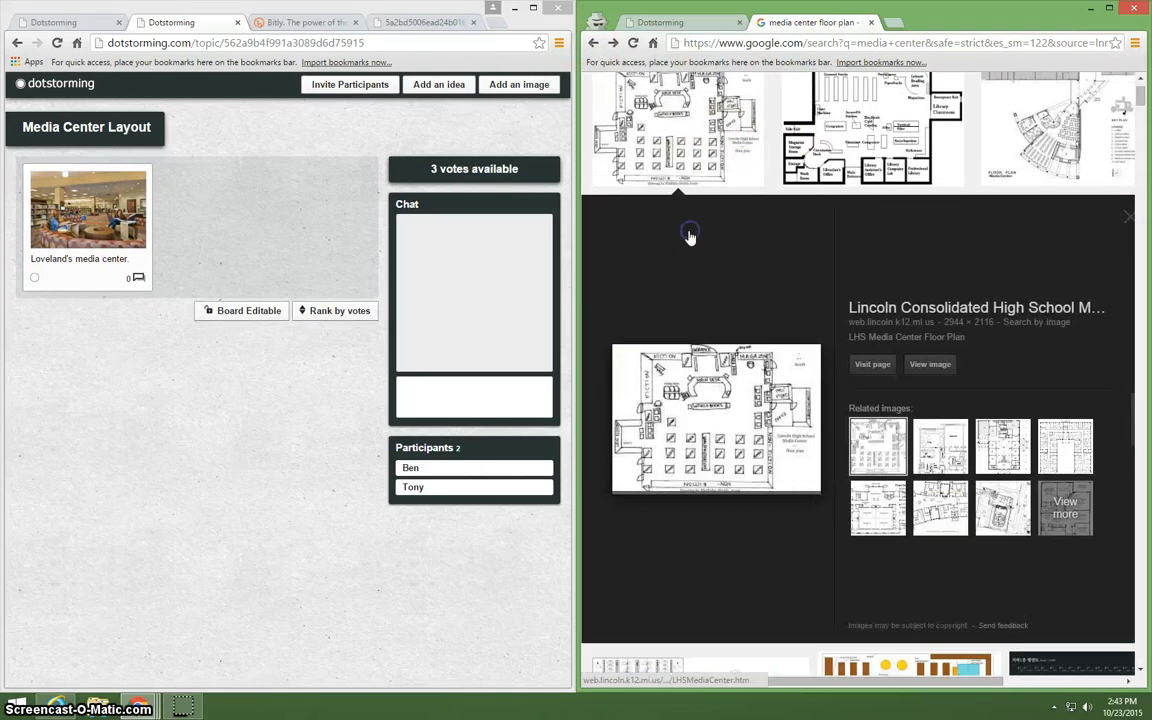
pyautogui.click(940, 366)
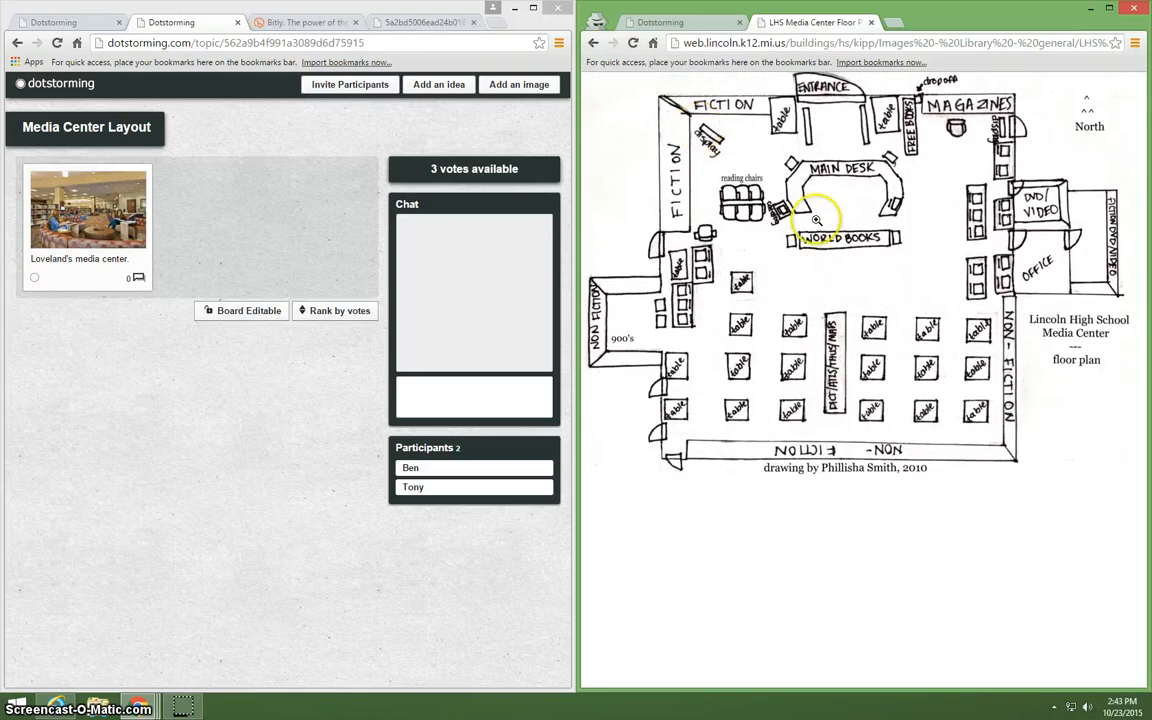
pyautogui.rightClick(816, 219)
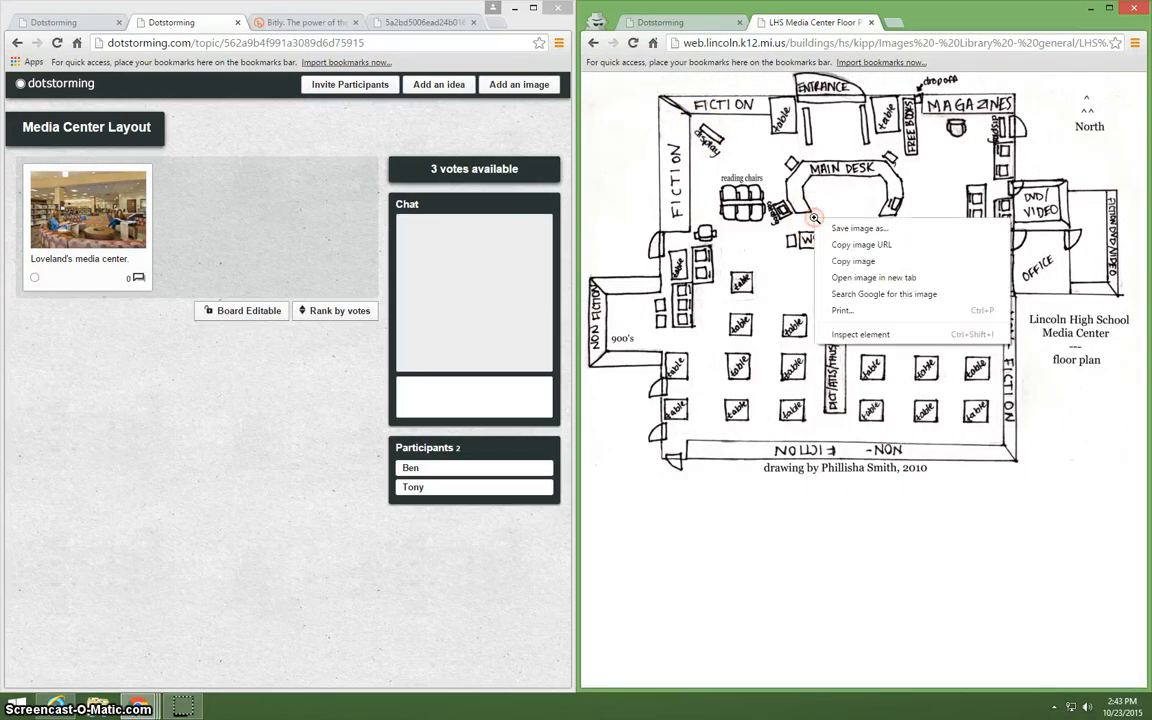
pyautogui.click(858, 241)
# Add the copied floor plan URL as an untitled image to the Media Center Layout board in the incognito window.
pyautogui.click(650, 22)
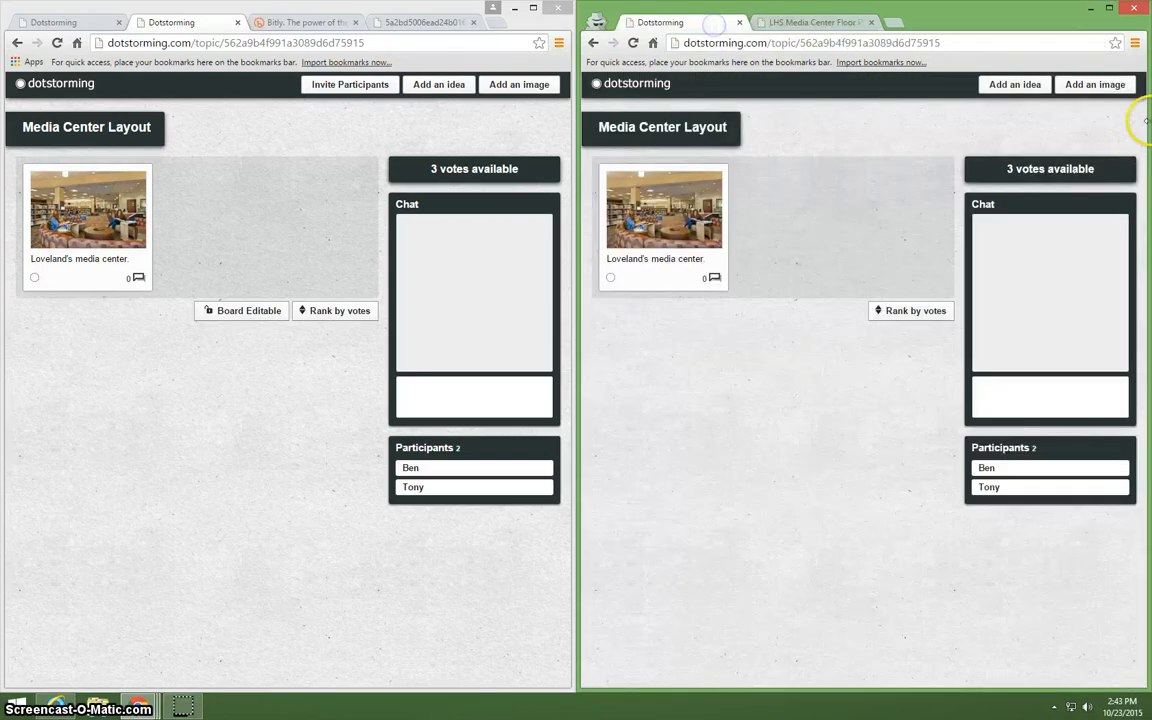
pyautogui.click(1082, 88)
pyautogui.rightClick(902, 141)
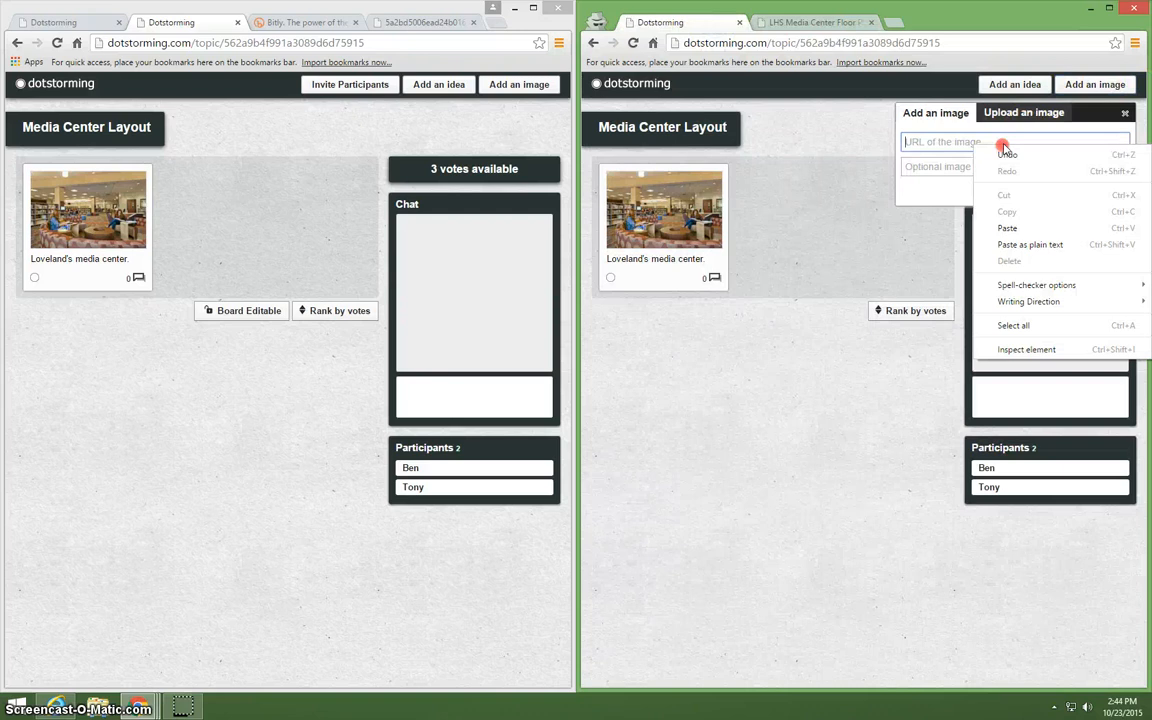
pyautogui.click(1018, 228)
pyautogui.click(1098, 191)
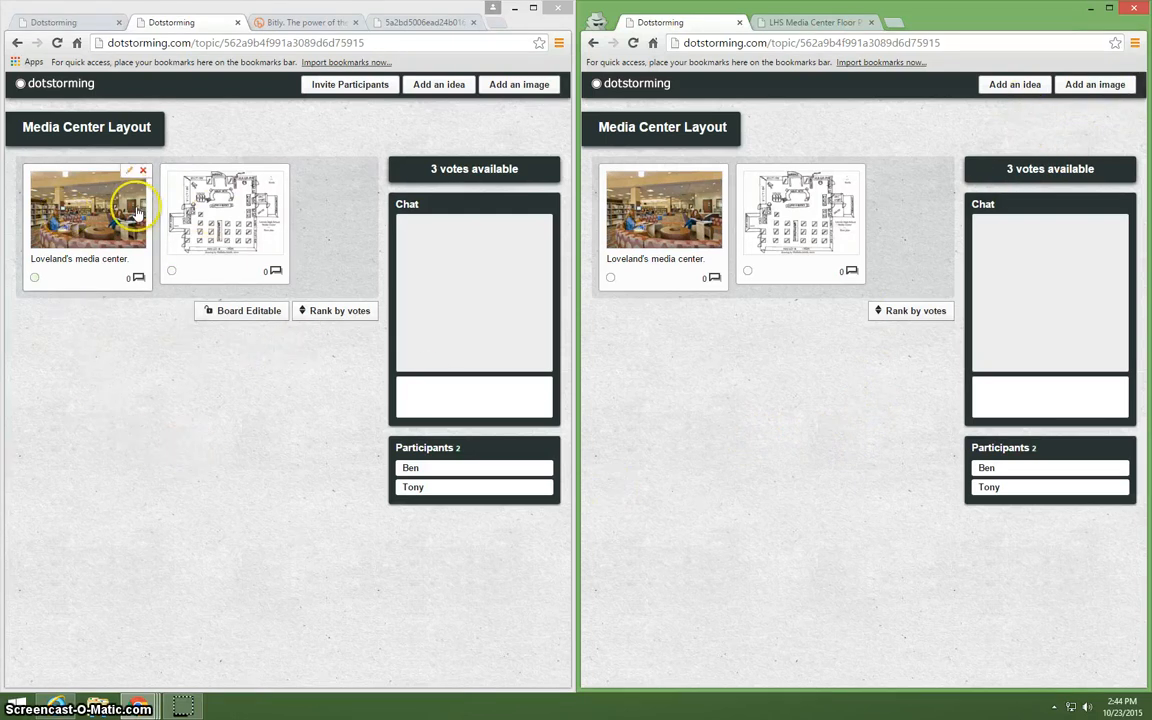
# Vote once for each of the two images as both participants, and rank the incognito window's board by votes.
pyautogui.moveTo(257, 180)
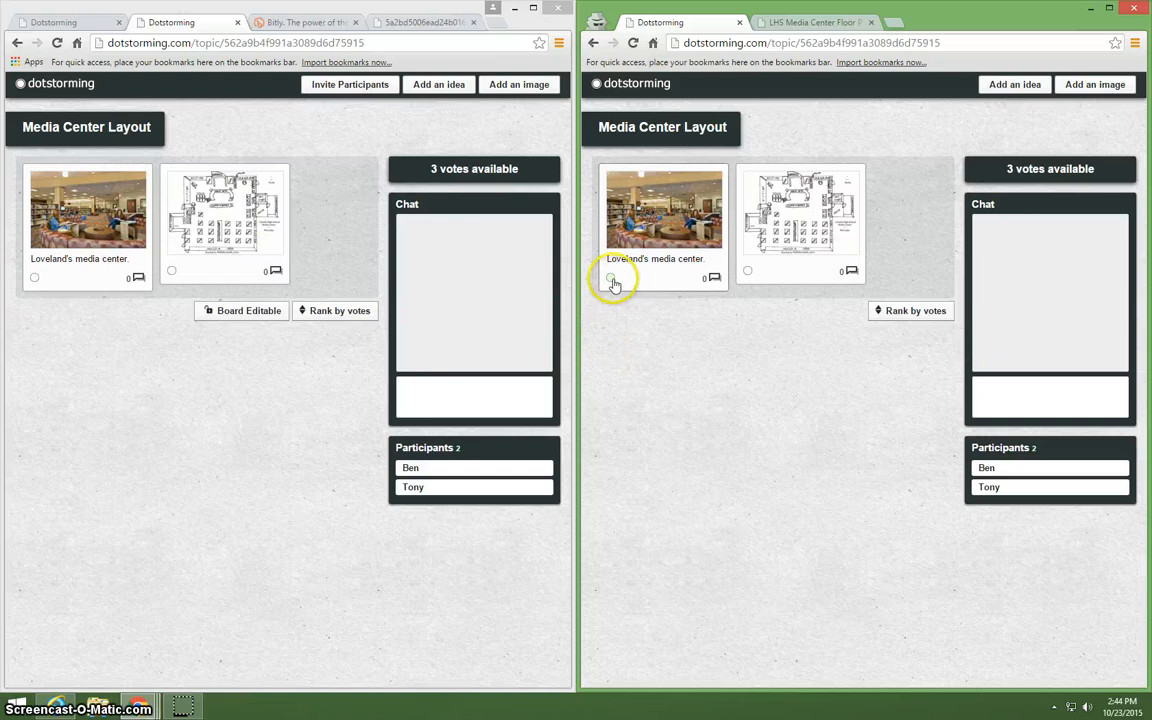
pyautogui.click(746, 272)
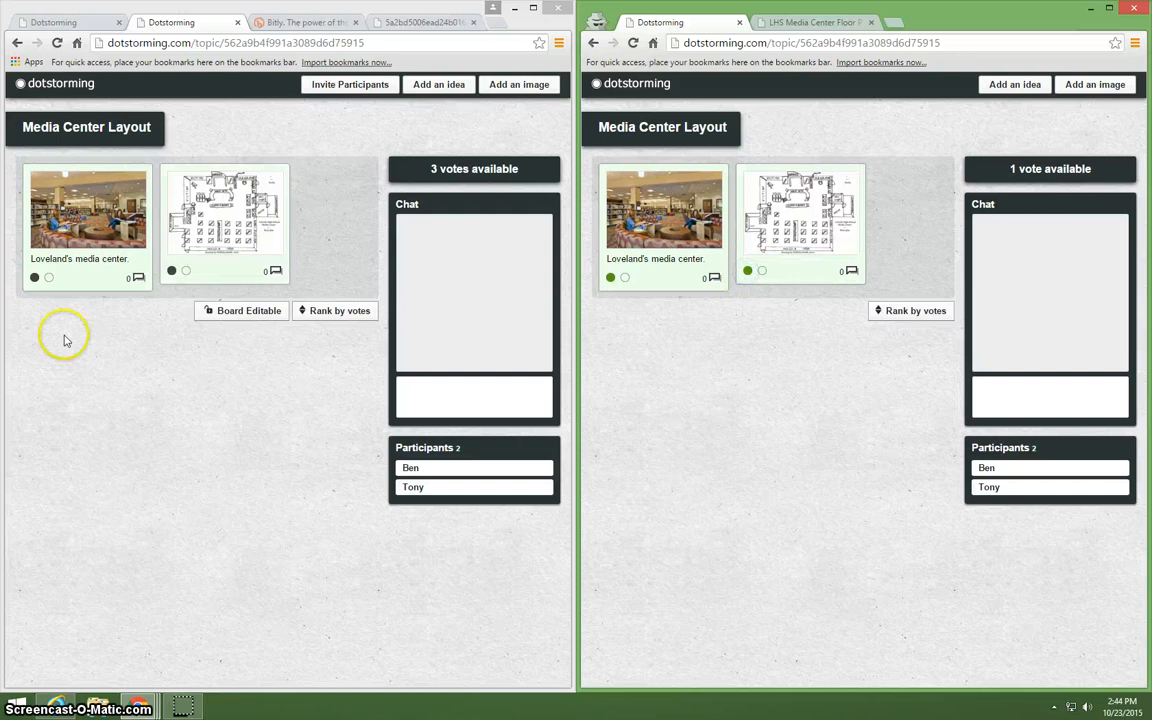
pyautogui.click(49, 278)
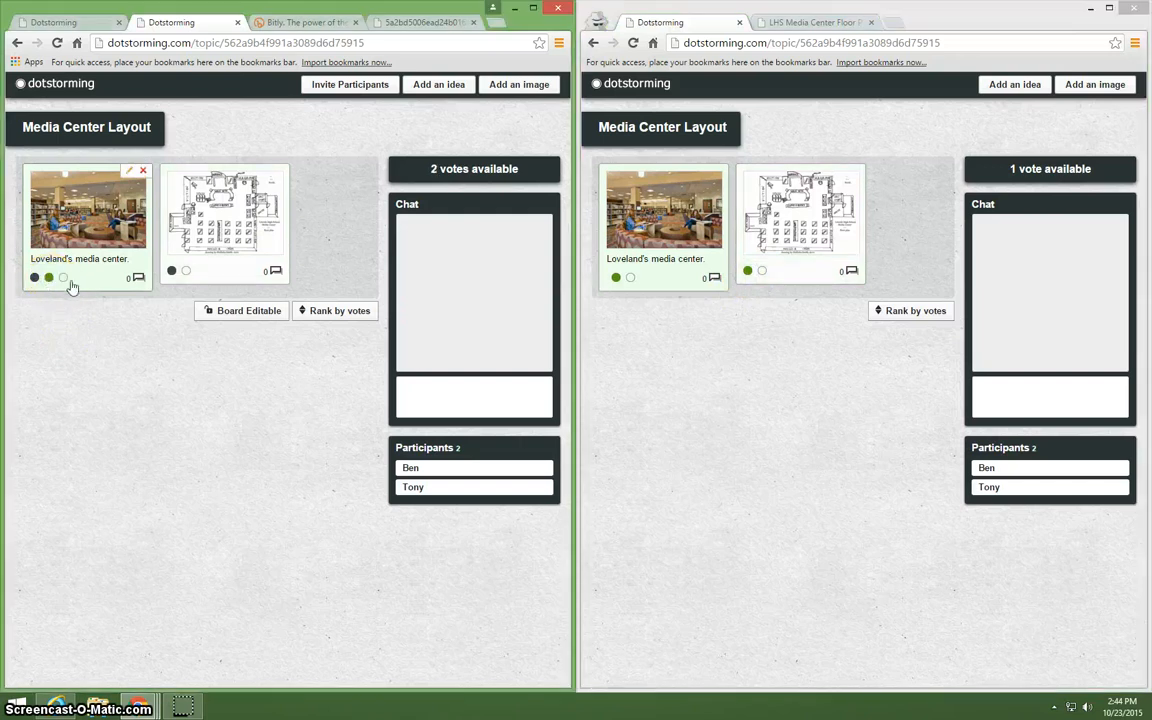
pyautogui.click(186, 272)
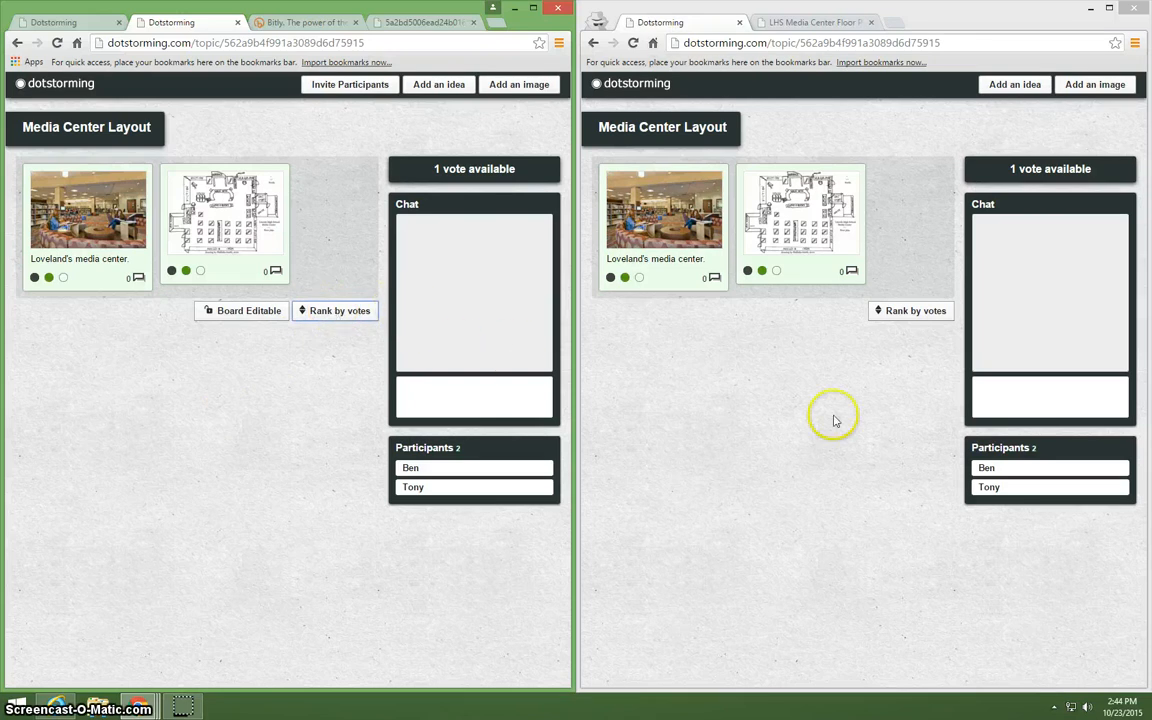
pyautogui.click(911, 316)
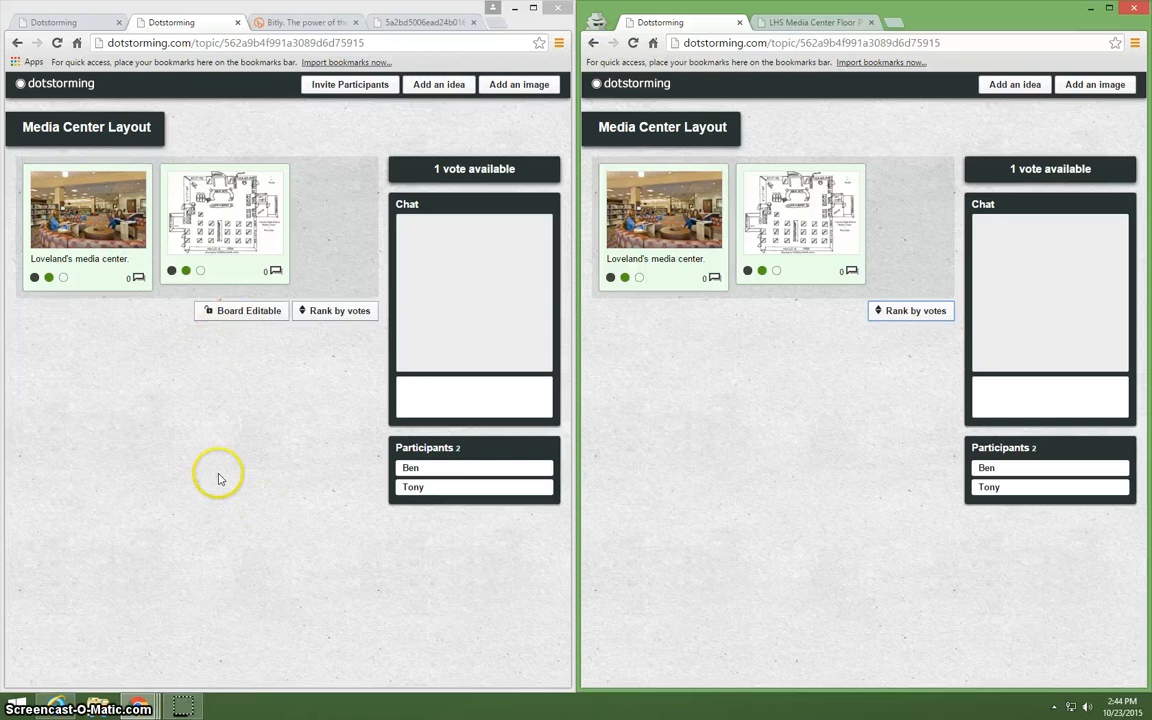
pyautogui.click(534, 10)
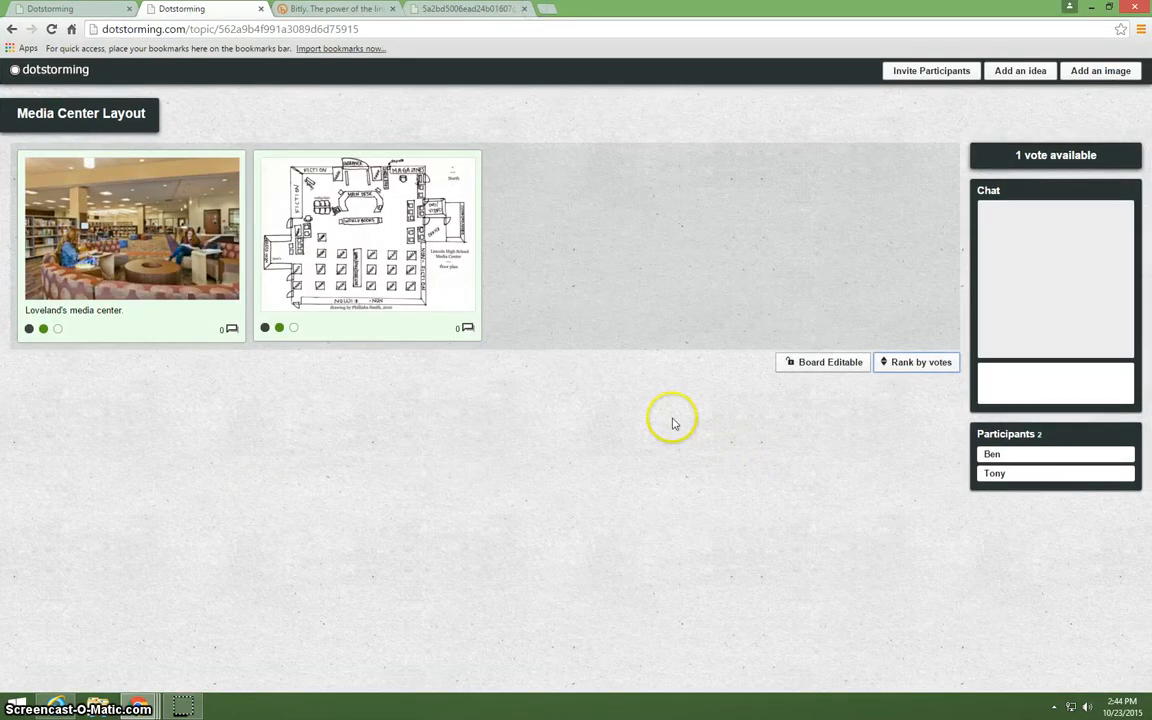
pyautogui.click(1113, 10)
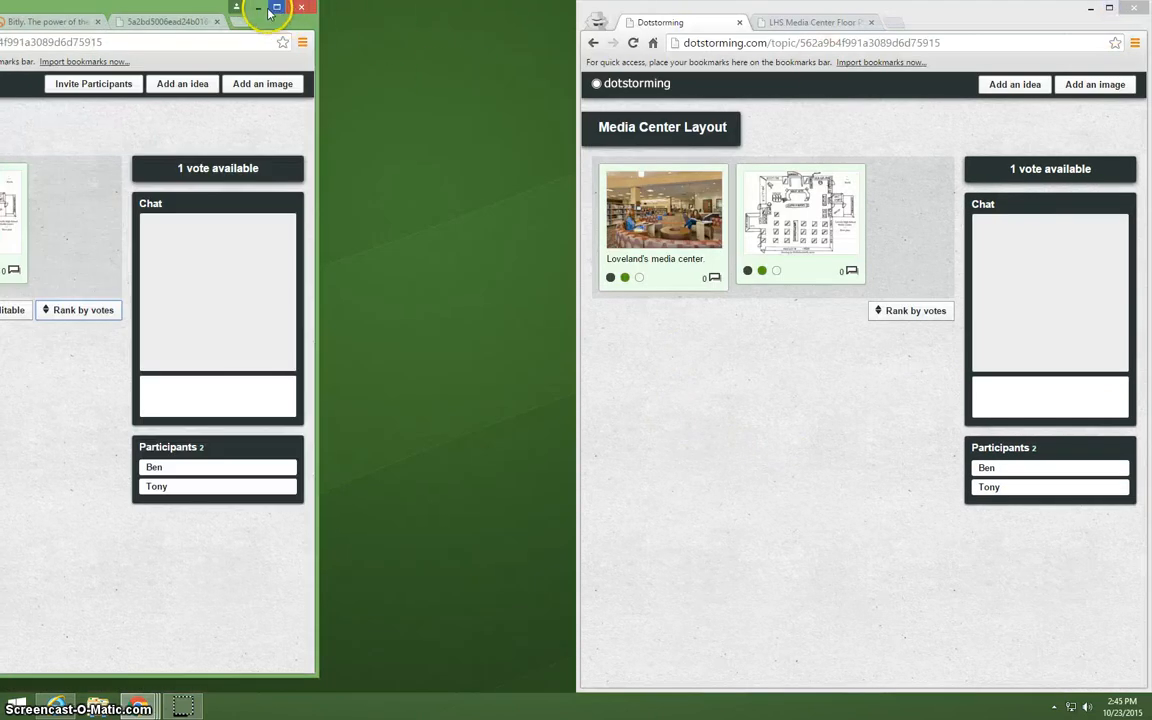
pyautogui.moveTo(170, 14); pyautogui.dragTo(5, 20)
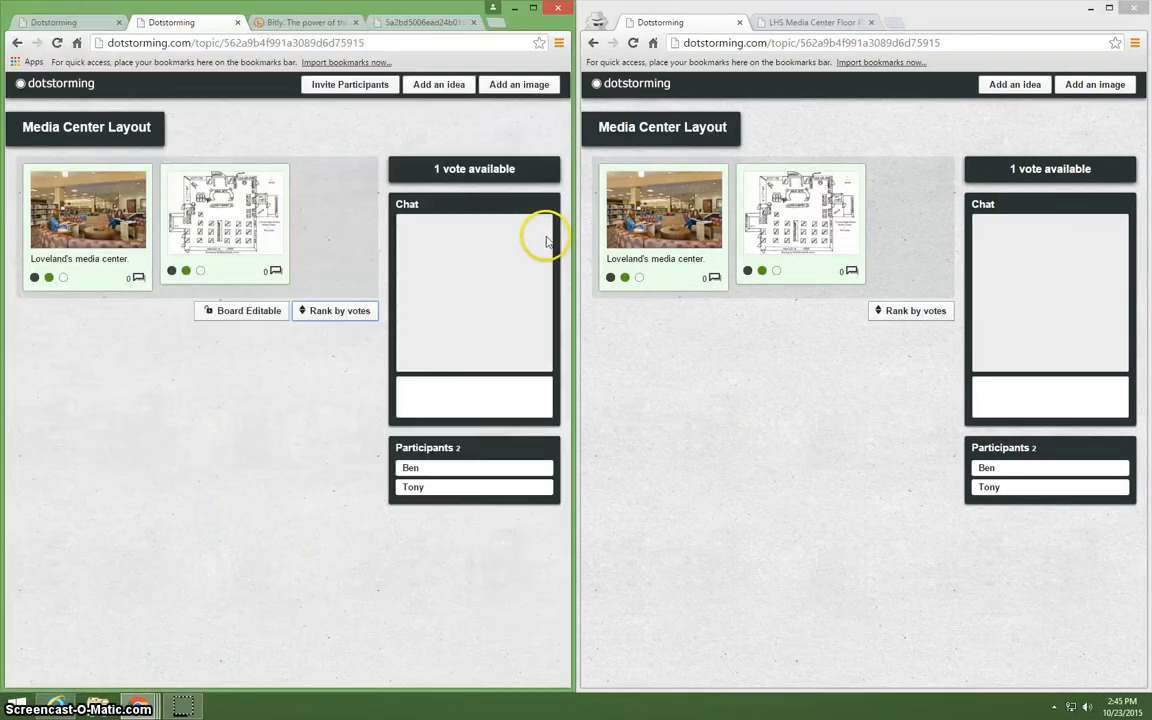
# Post the comment "The reason I like this media center is because..." on the Loveland's media center image in the main window's board.
pyautogui.click(138, 277)
pyautogui.click(168, 452)
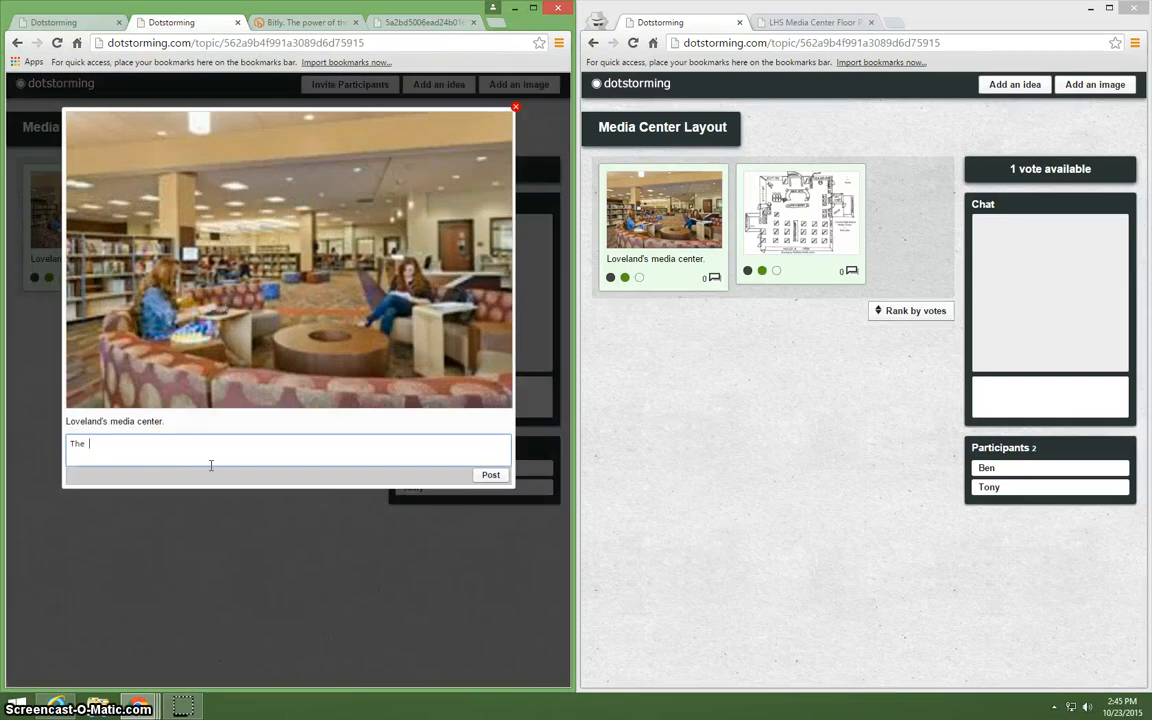
pyautogui.write('The reason I like this media center is becau')
pyautogui.write('s media center is becaus')
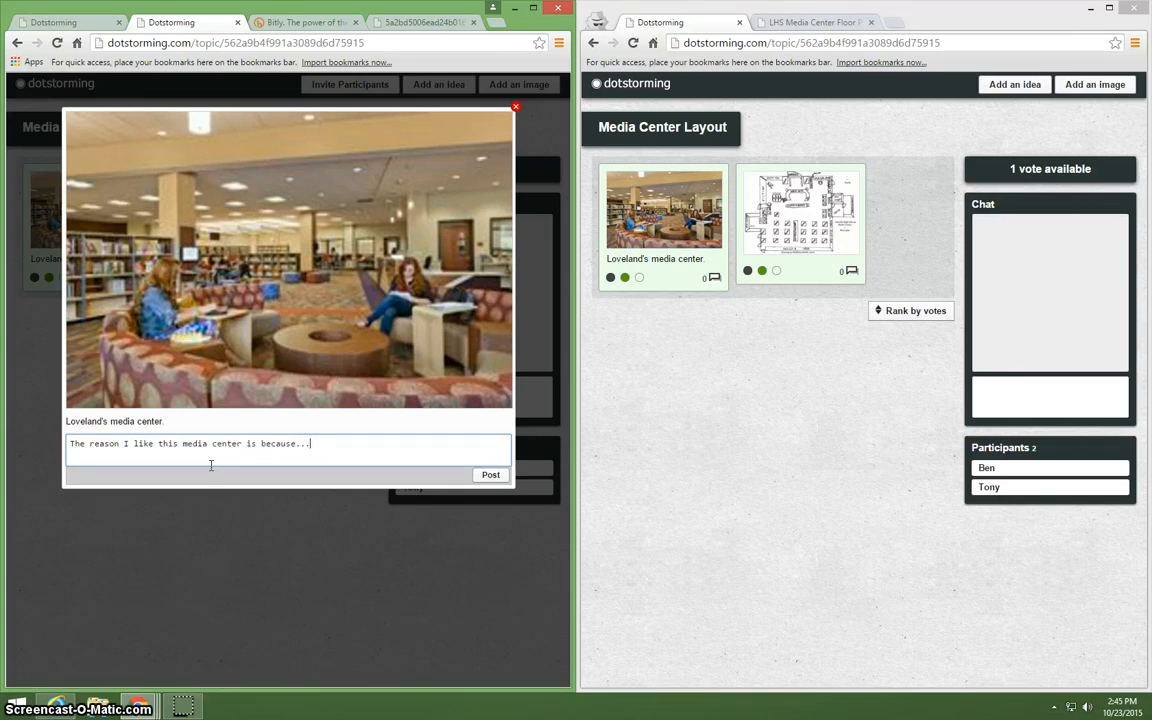
pyautogui.write('e...')
pyautogui.click(490, 474)
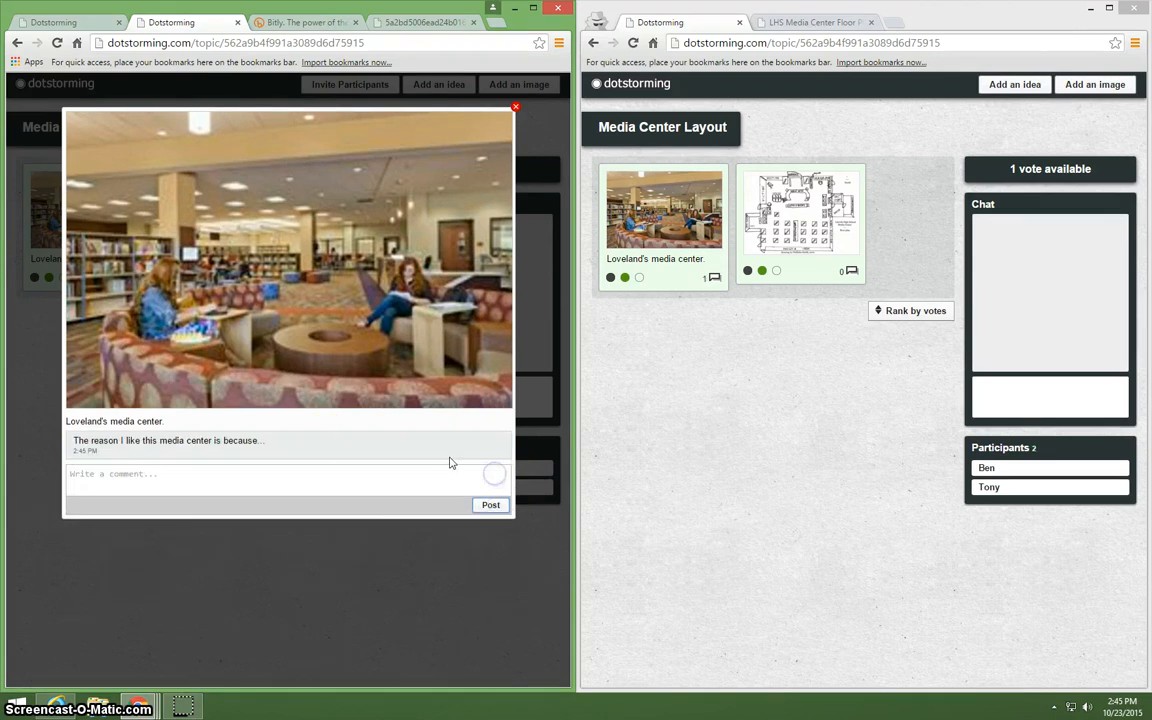
pyautogui.click(515, 106)
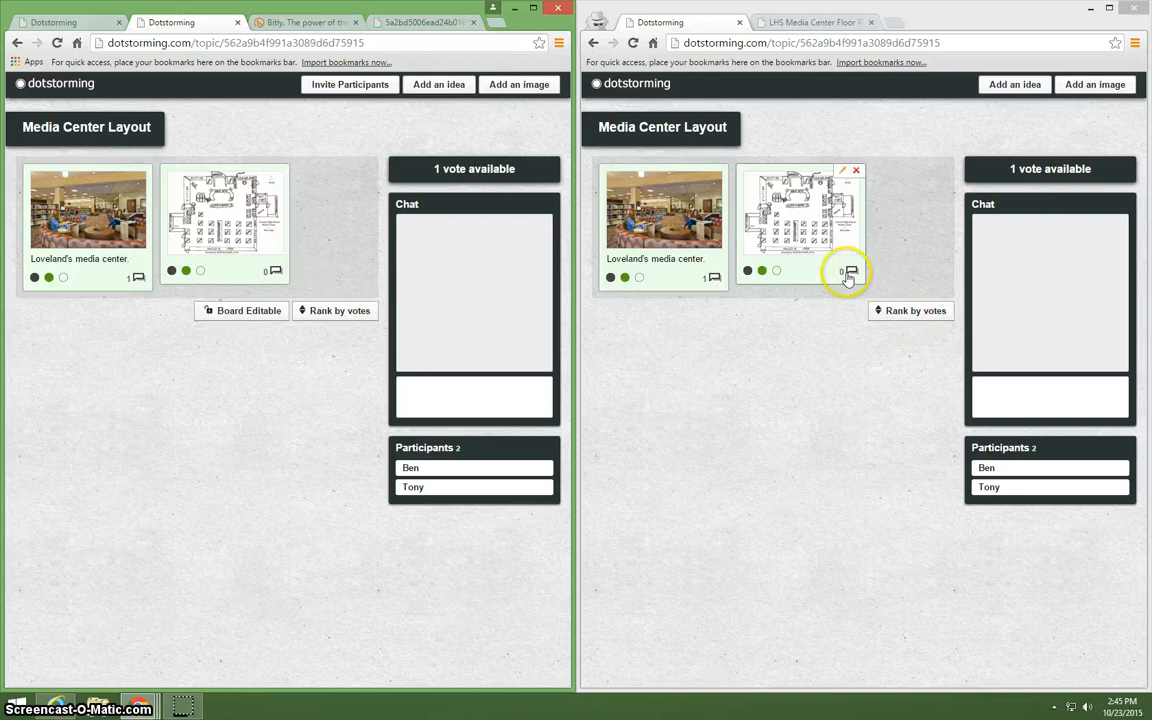
# Post the comment "I don't like this media center because...." on the Loveland's media center image in the incognito window.
pyautogui.click(715, 280)
pyautogui.click(726, 478)
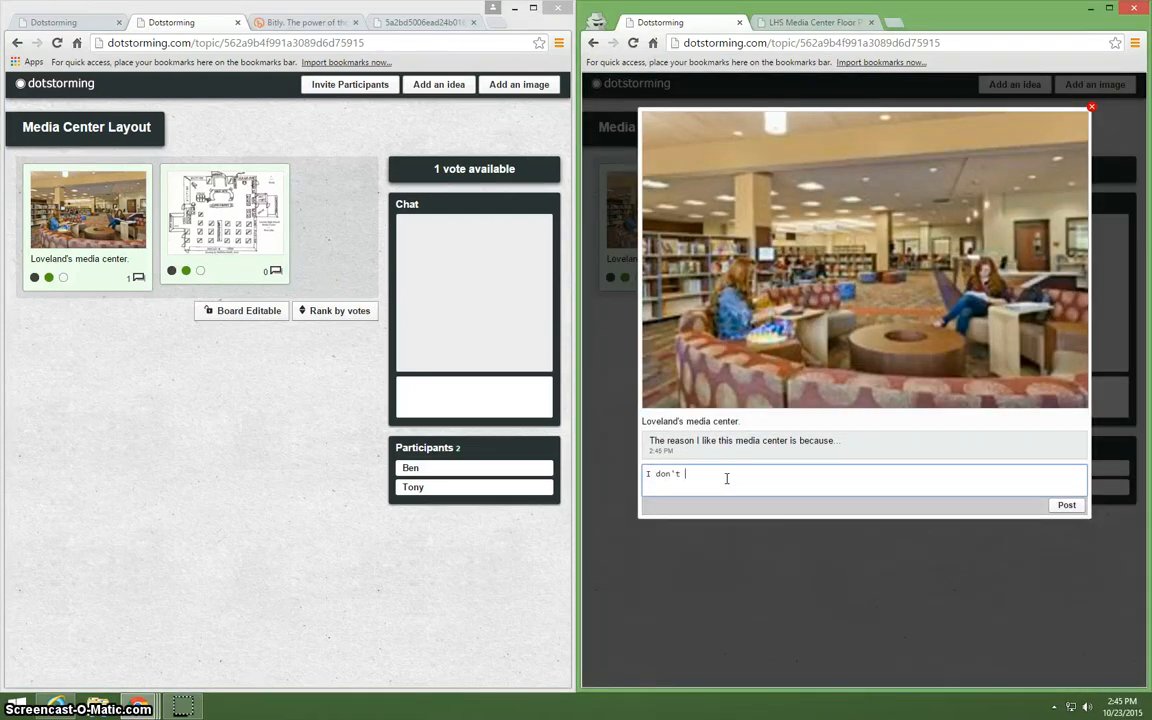
pyautogui.write("I don't like this media center because....")
pyautogui.click(1066, 505)
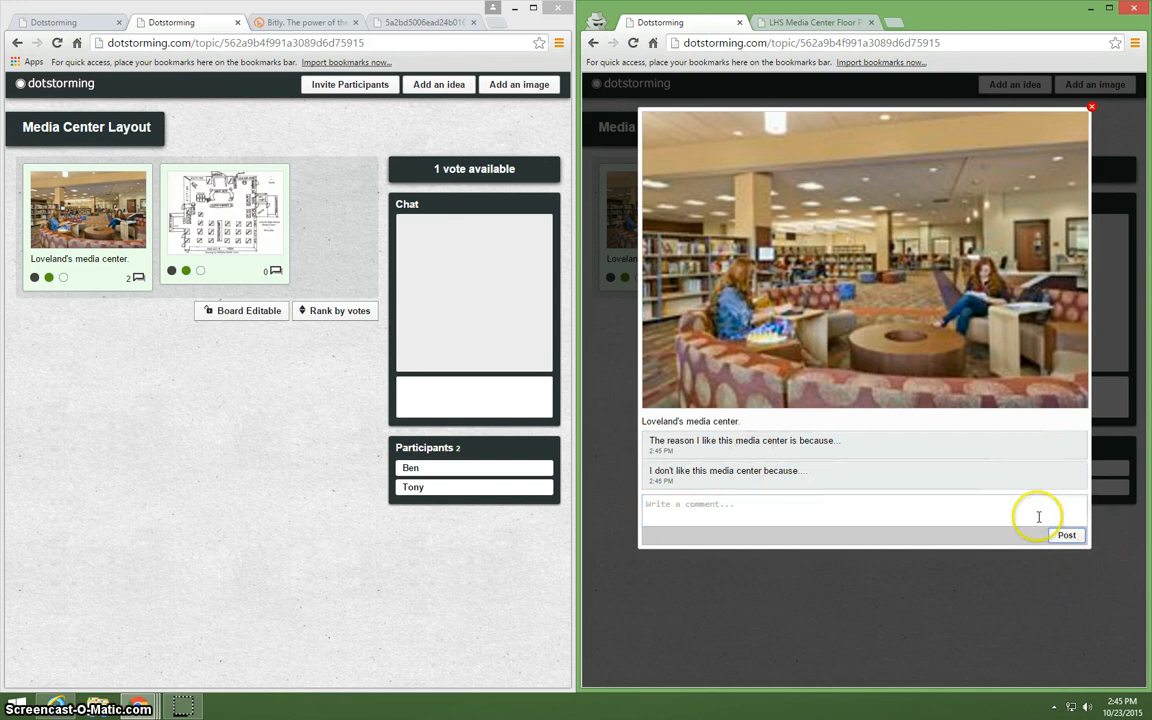
pyautogui.click(1091, 106)
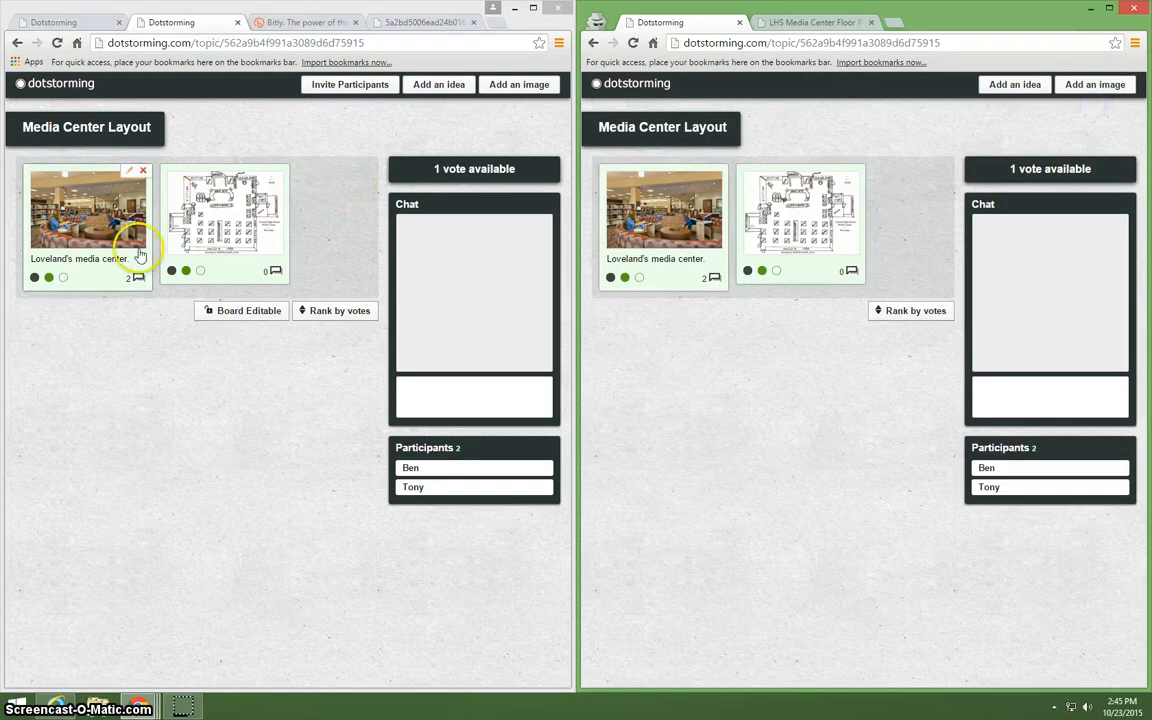